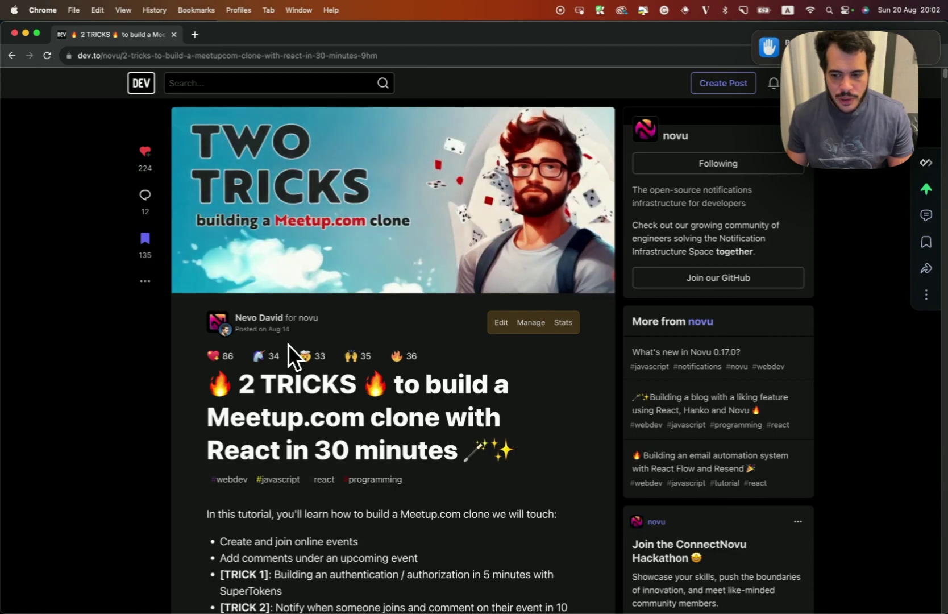
- Capture an area screenshot cropped to the article's TWO TRICKS cover image and copy it to the clipboard
key(super+shift+5)
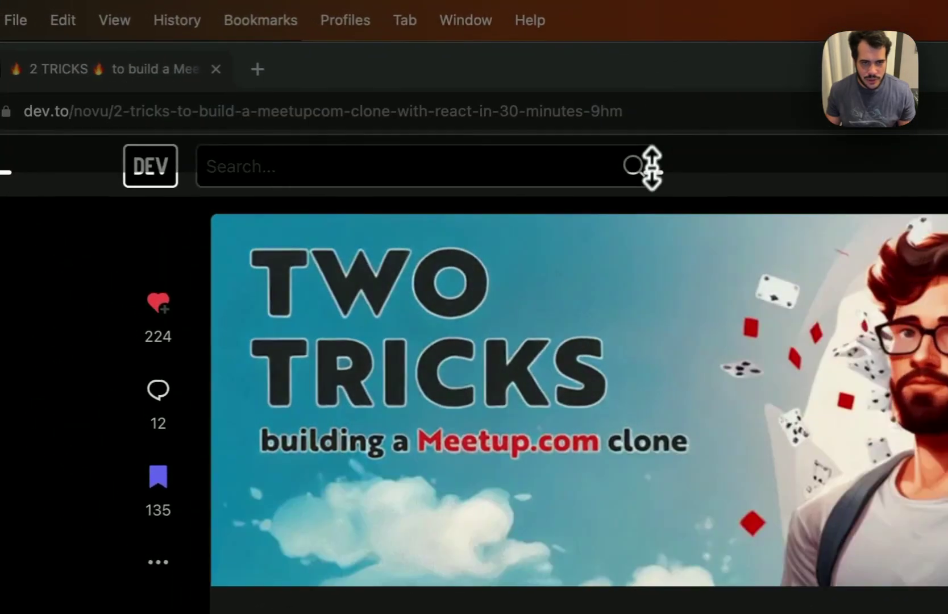
drag(652, 168, 641, 216)
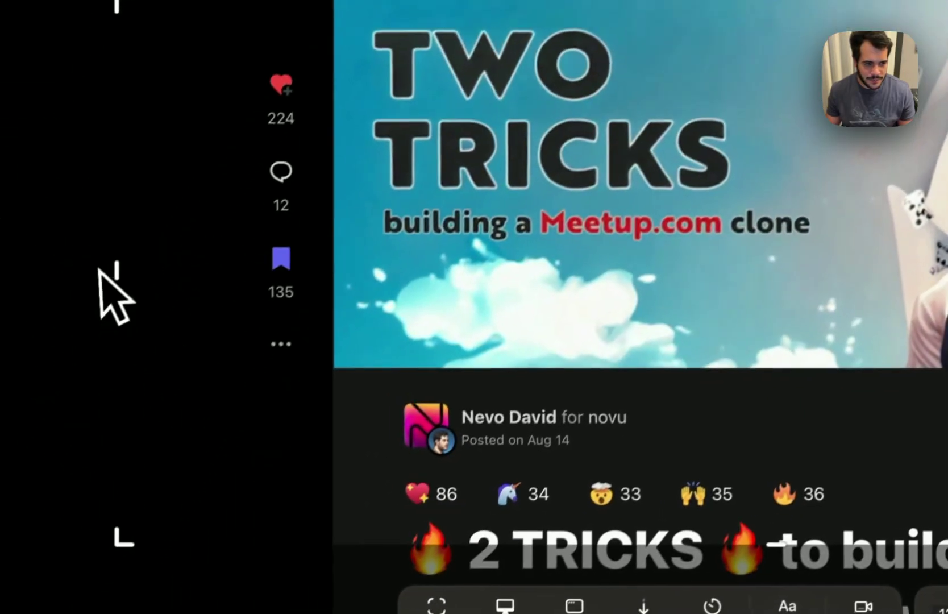
drag(114, 273, 334, 267)
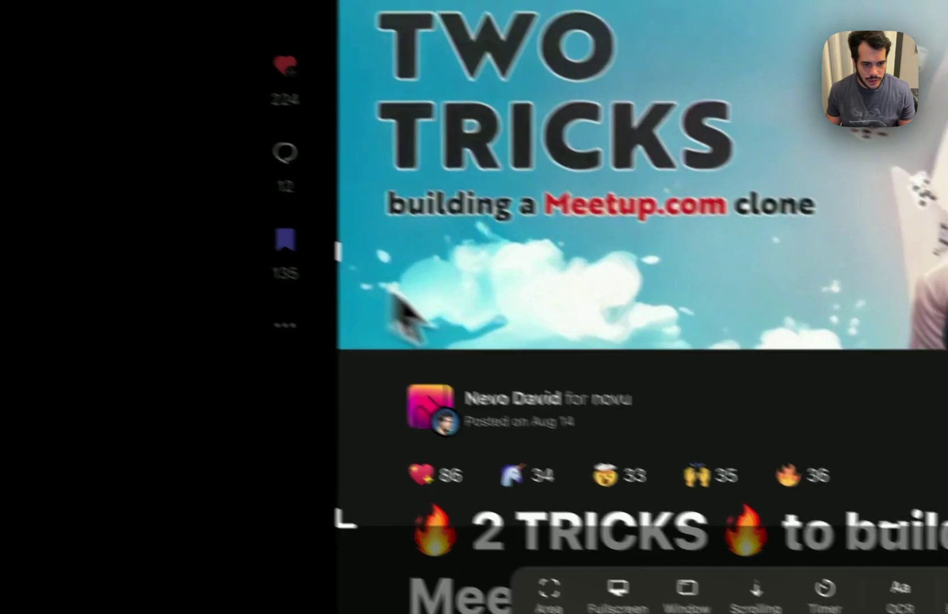
drag(762, 537, 762, 375)
drag(468, 262, 470, 250)
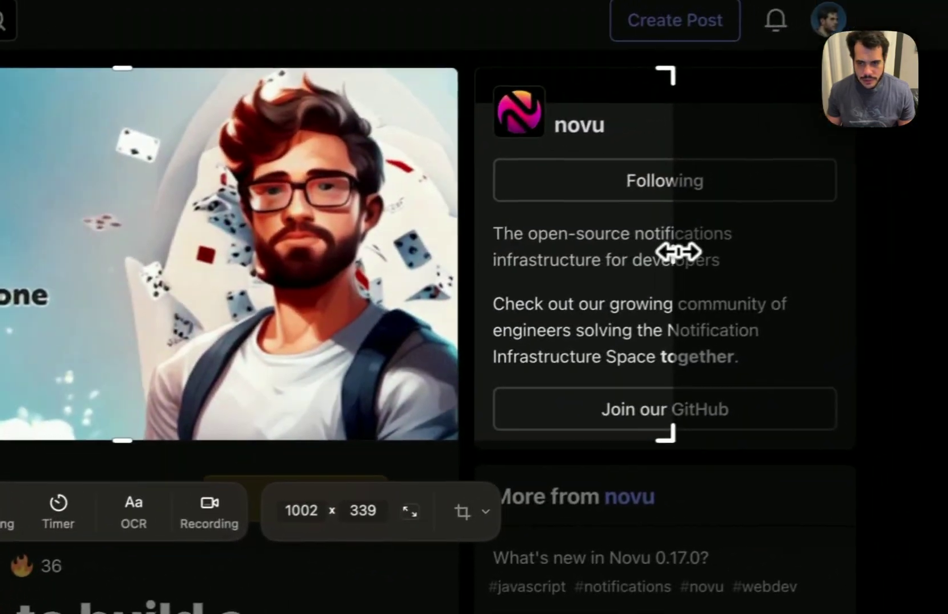
drag(677, 250, 450, 244)
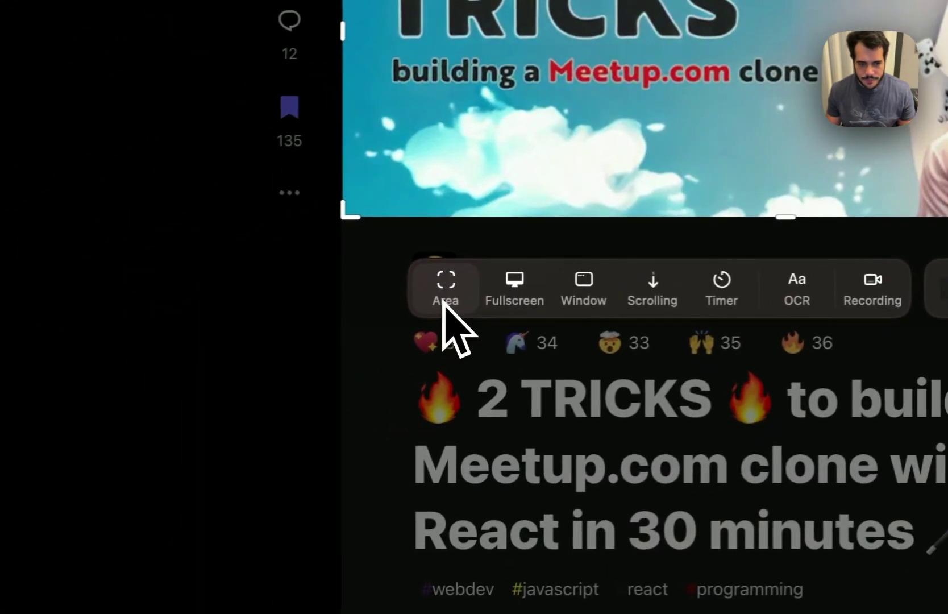
click(444, 303)
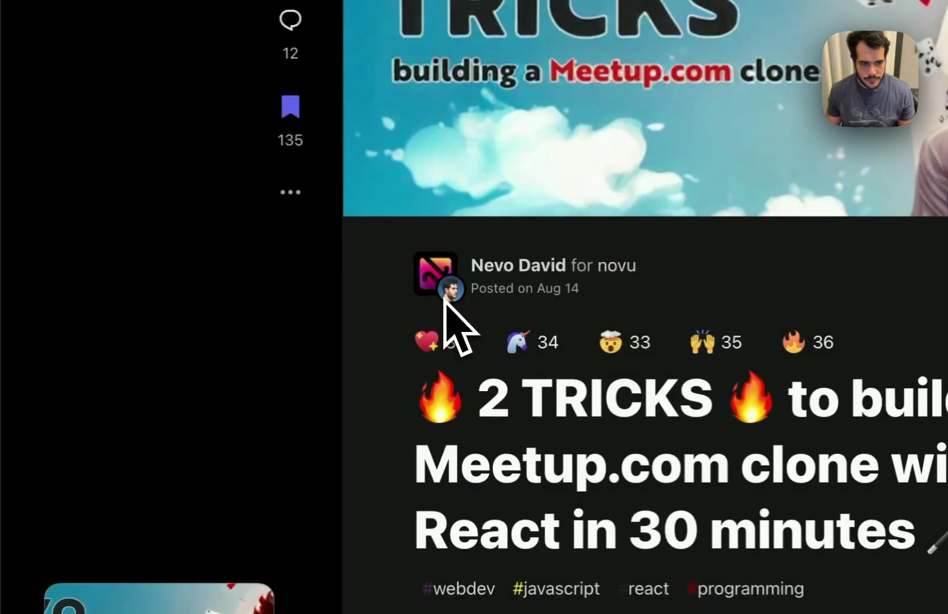
mouse_move(186, 570)
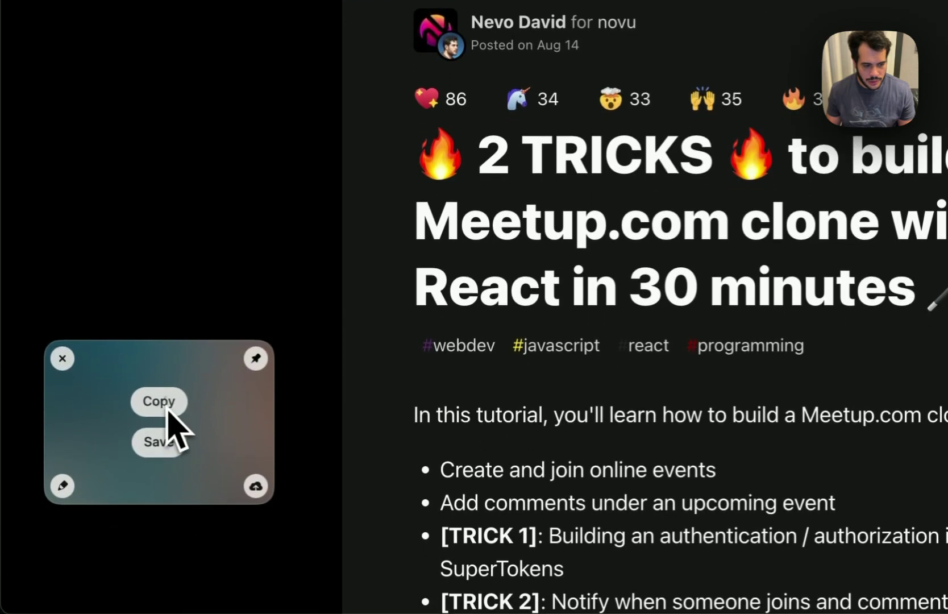
click(166, 401)
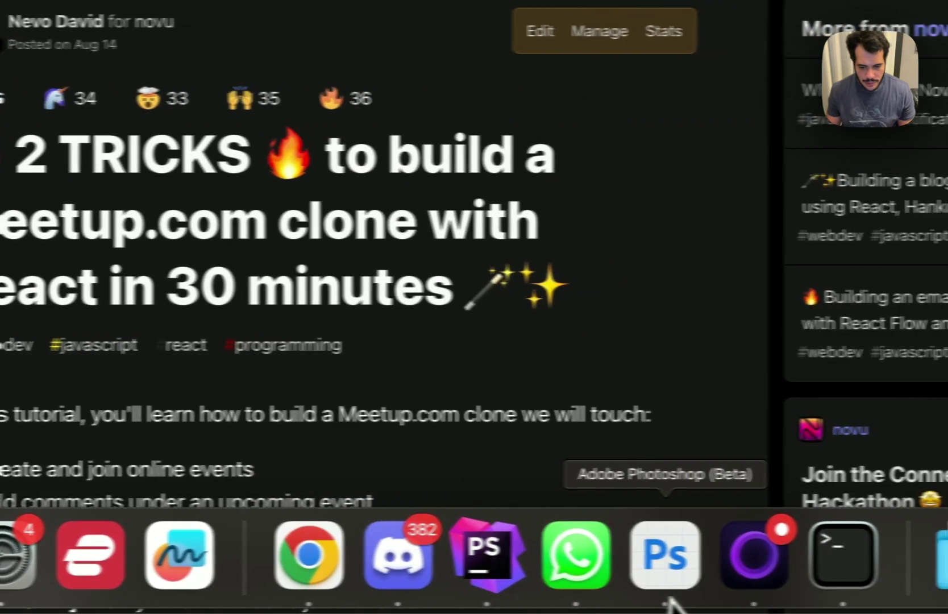
- Switch to Photoshop and create a new 1612 x 678 px RGB document at 144 ppi with a white background
click(669, 560)
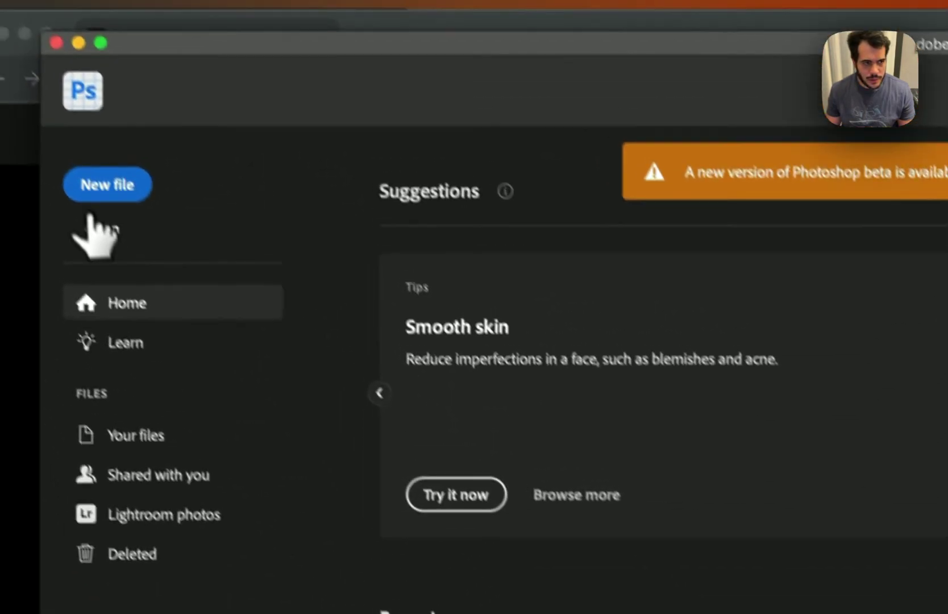
click(110, 184)
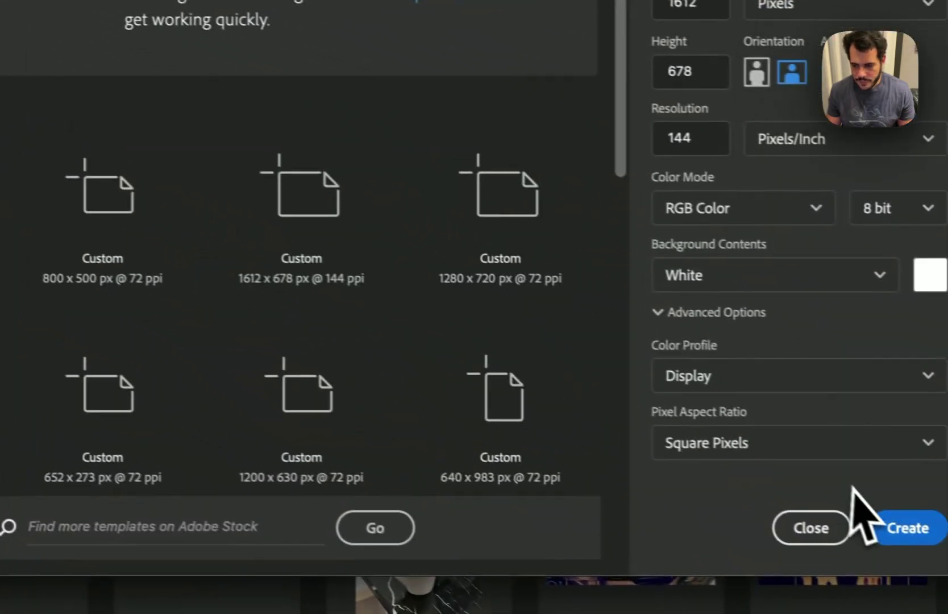
click(893, 523)
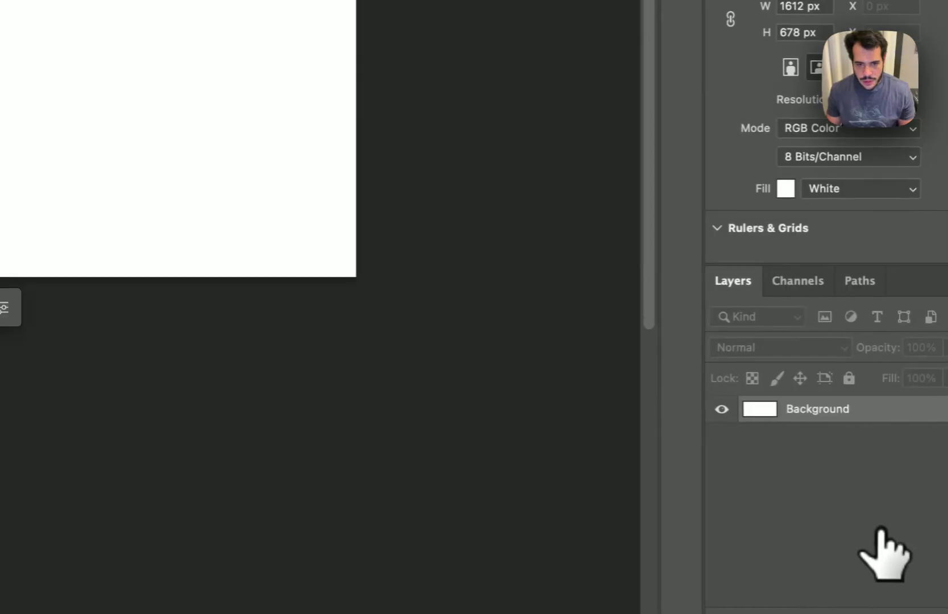
key(ctrl+v)
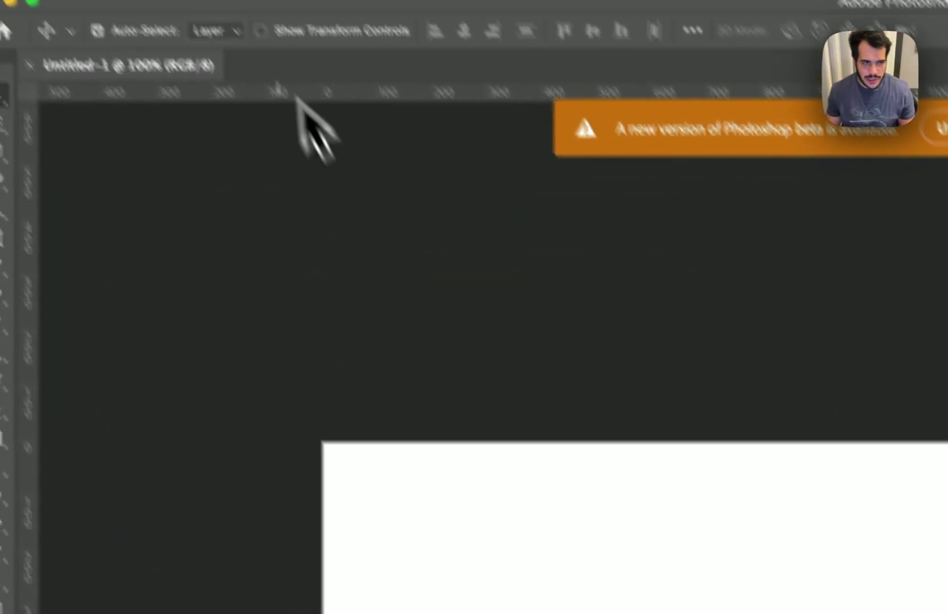
- Resize the image to a width of 2000 pixels with the proportions kept
click(265, 17)
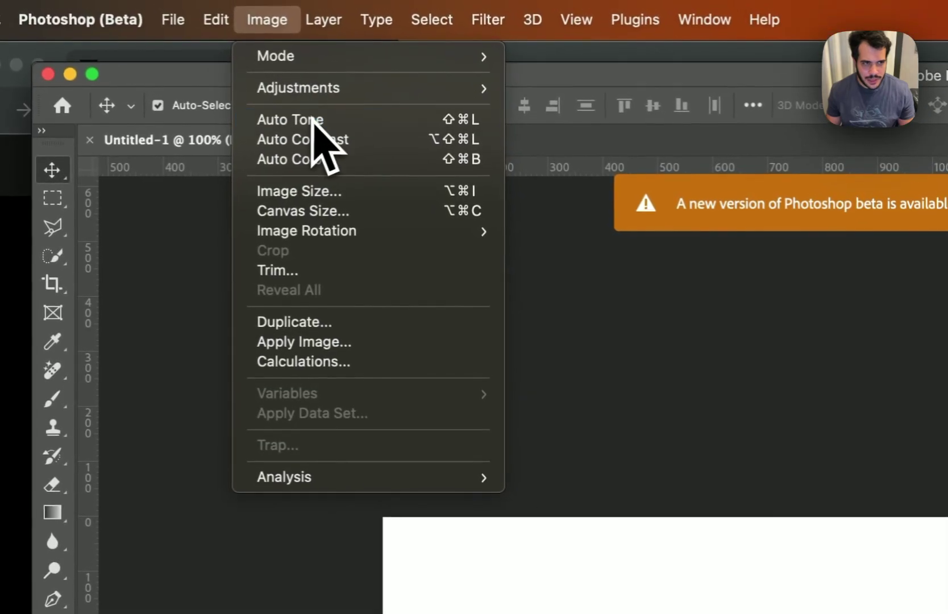
key(Escape)
key(h)
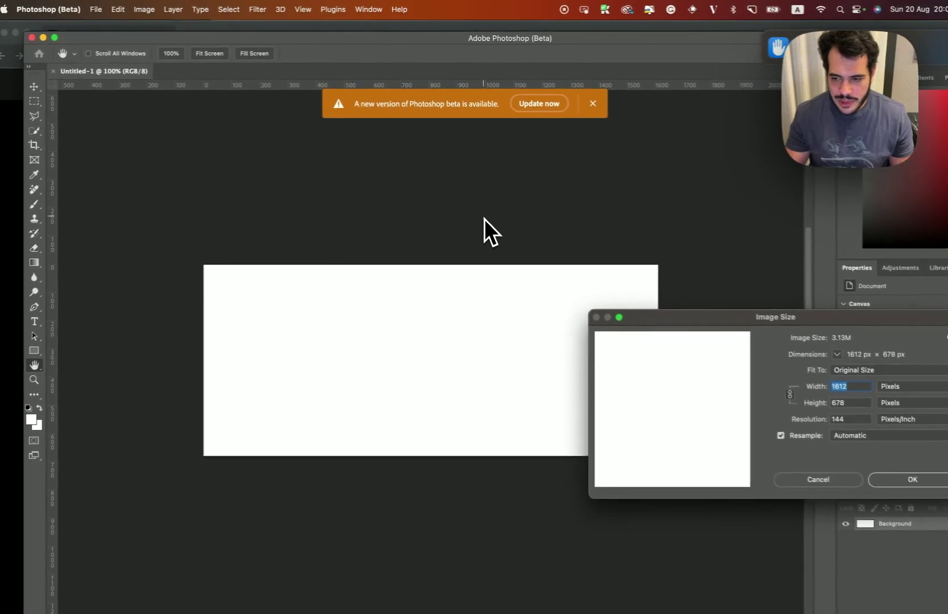
text(2000)
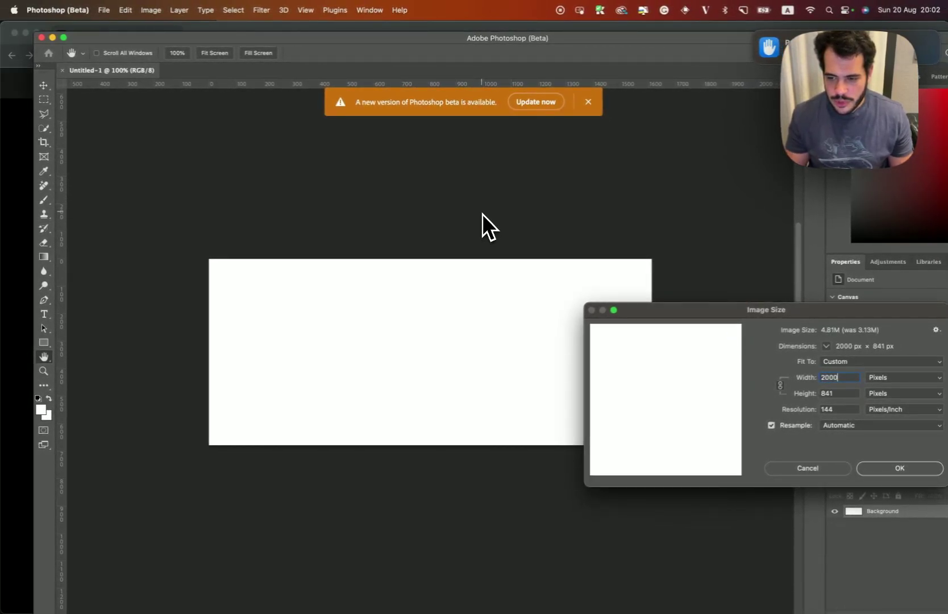
key(Return)
key(v)
- Switch to Discord and submit a Midjourney /imagine request with the prompt "a developer programming on multiple keyboards"
scroll(582, 343, right, 3)
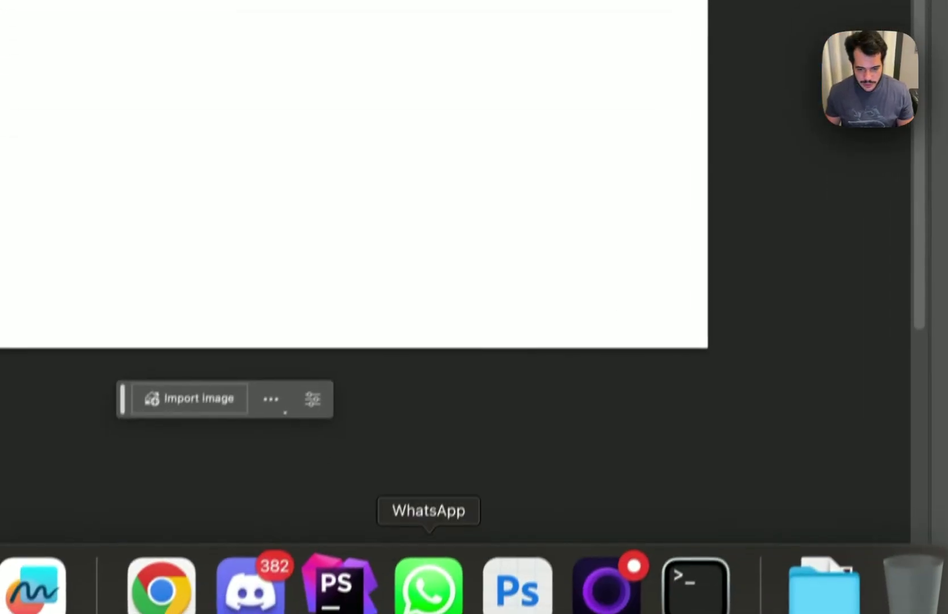
click(252, 604)
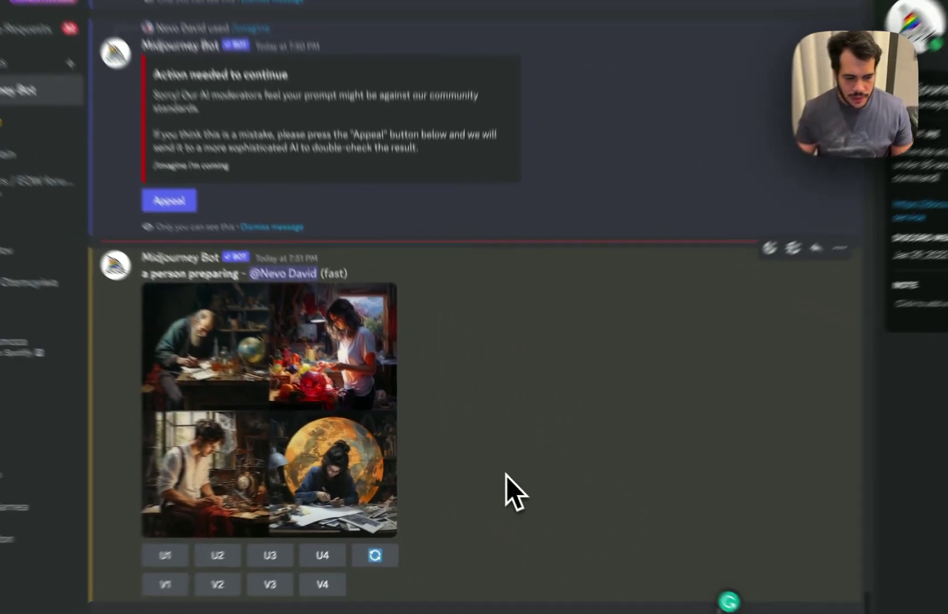
text(/imag)
key(Tab)
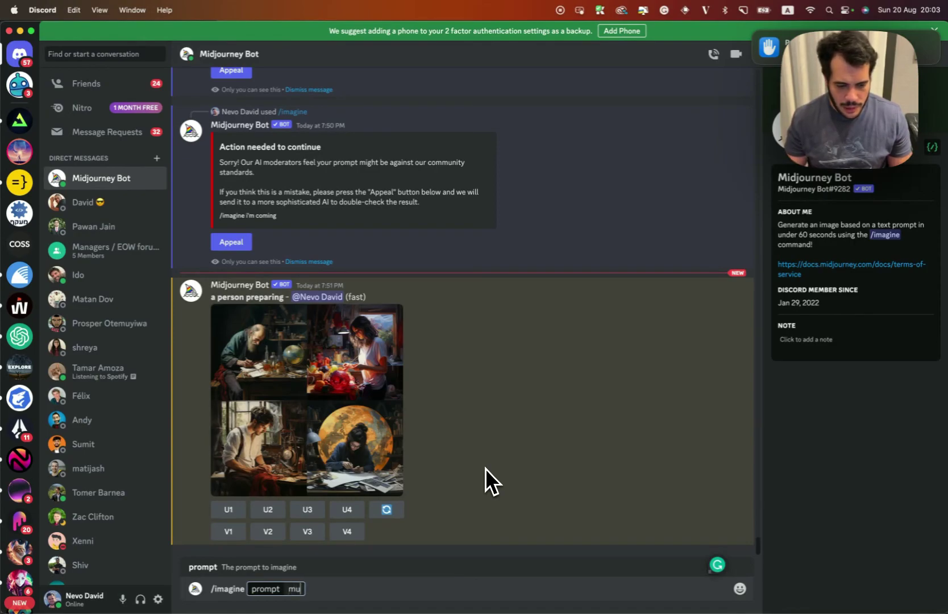
text(a developer programming on m)
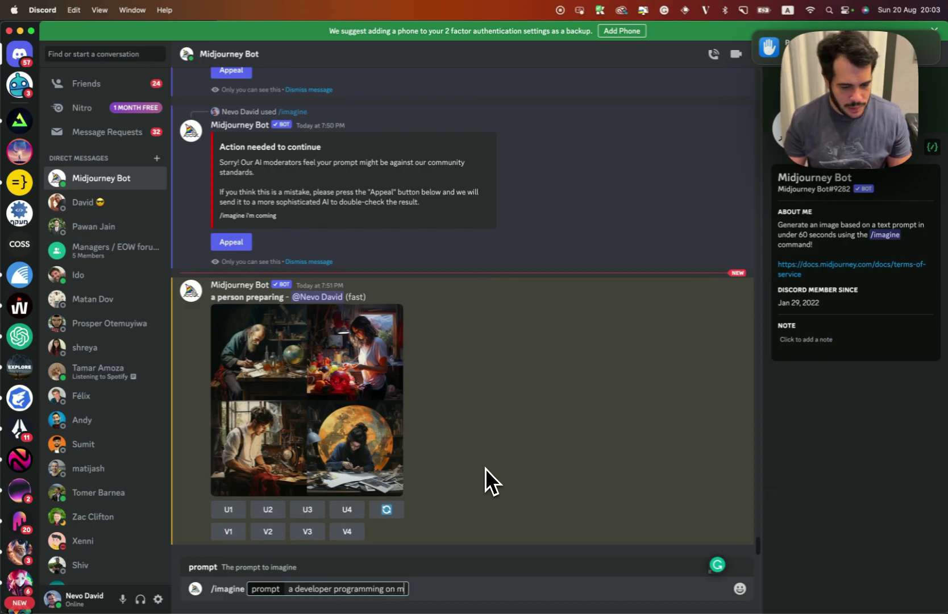
text(ultiple keyboards)
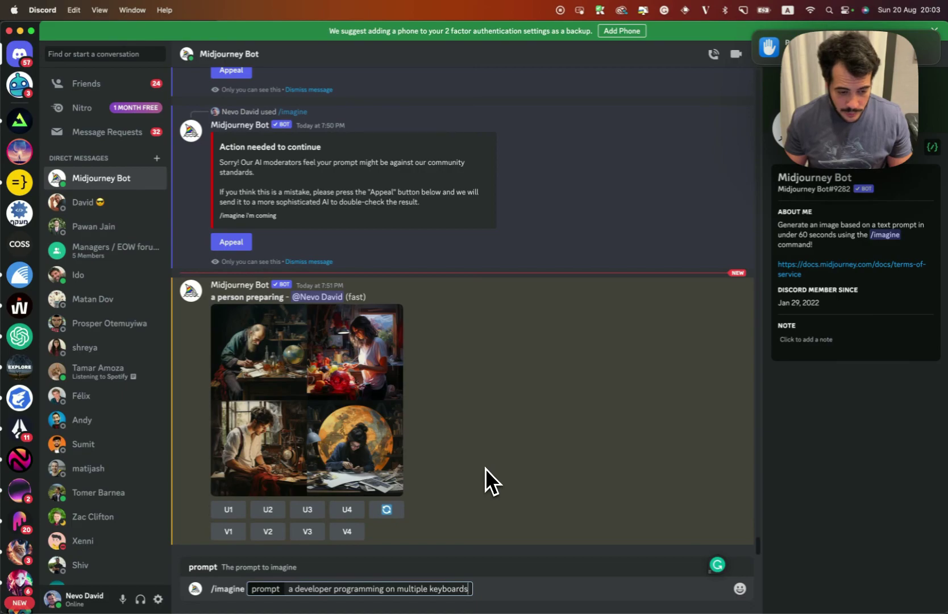
key(Return)
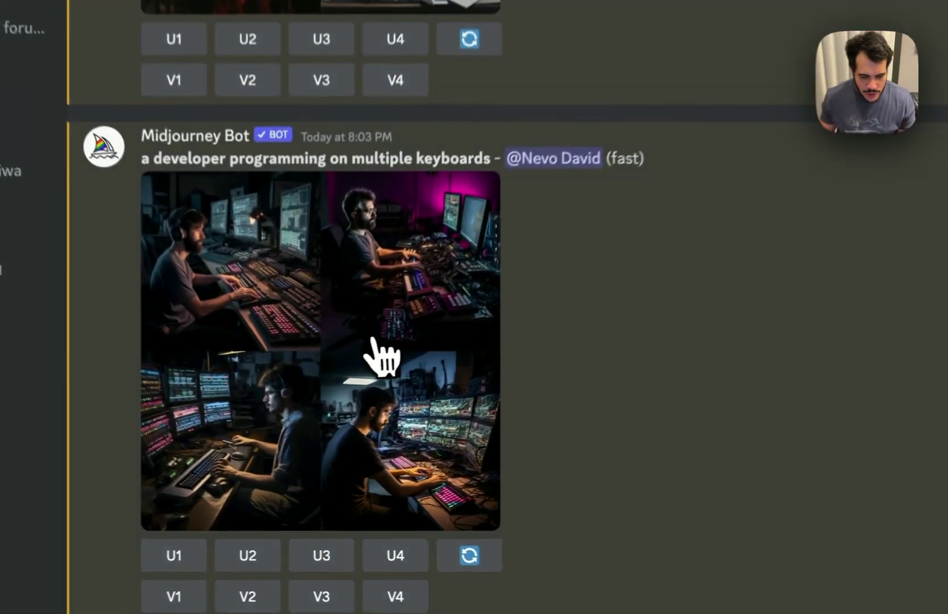
- Inspect the generated four-image grid enlarged and upscale the first image
click(340, 420)
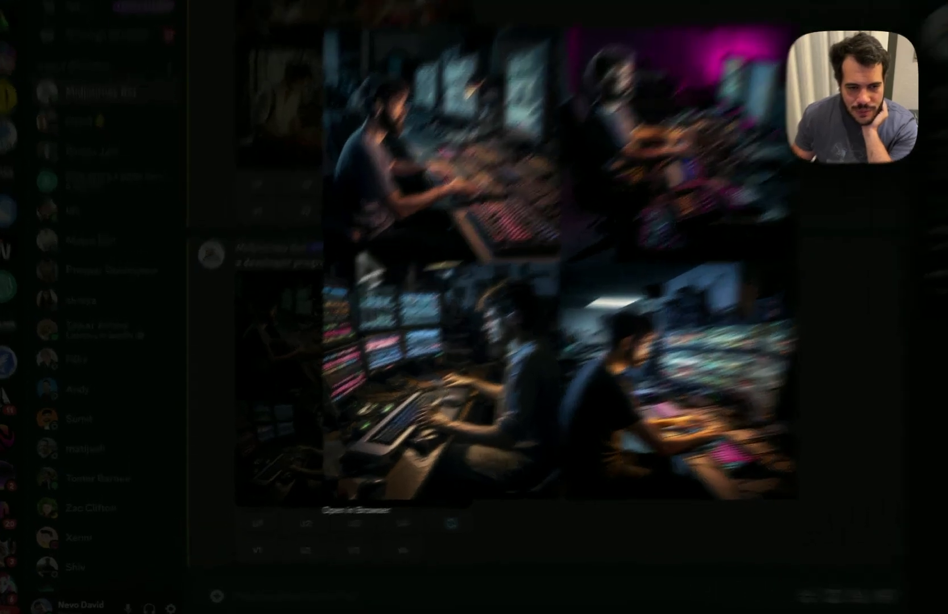
click(244, 328)
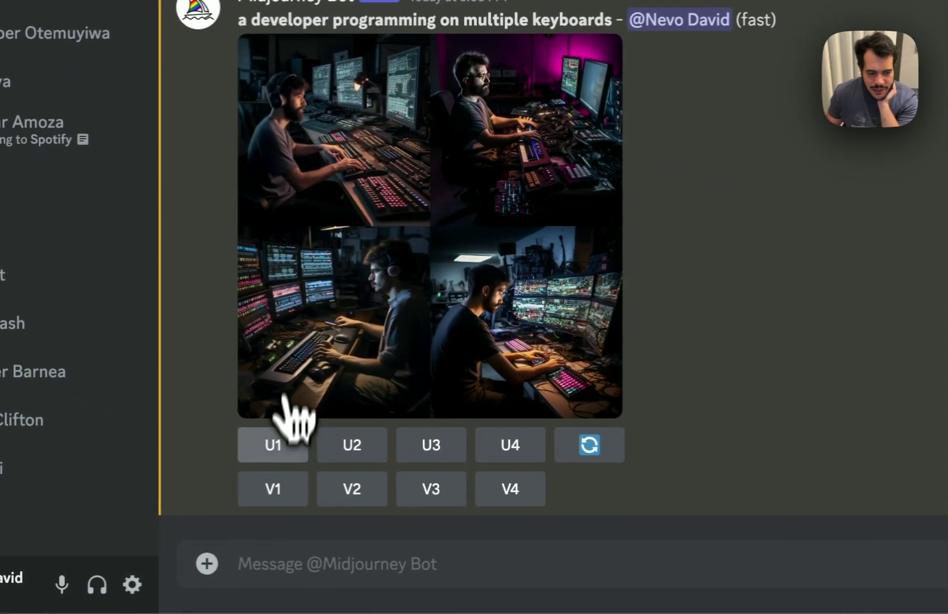
click(281, 441)
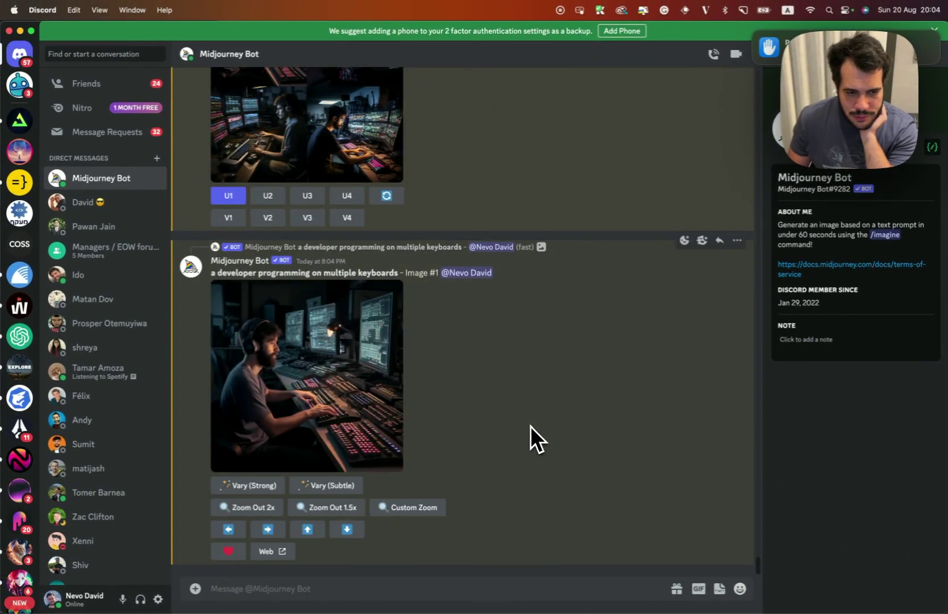
- Copy the upscaled developer image and paste it into the blank Photoshop document
click(375, 419)
right_click(419, 336)
click(427, 347)
click(467, 529)
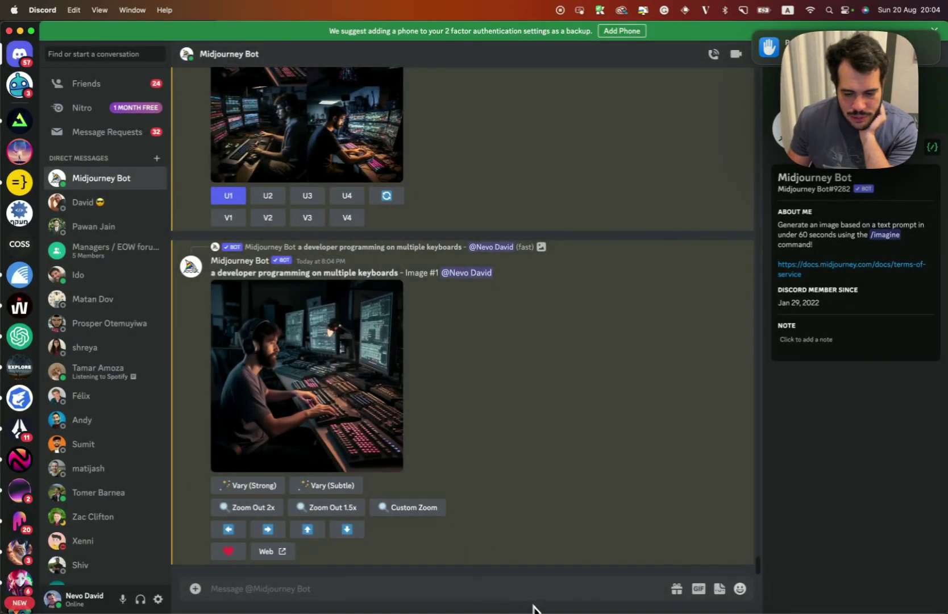
mouse_move(554, 608)
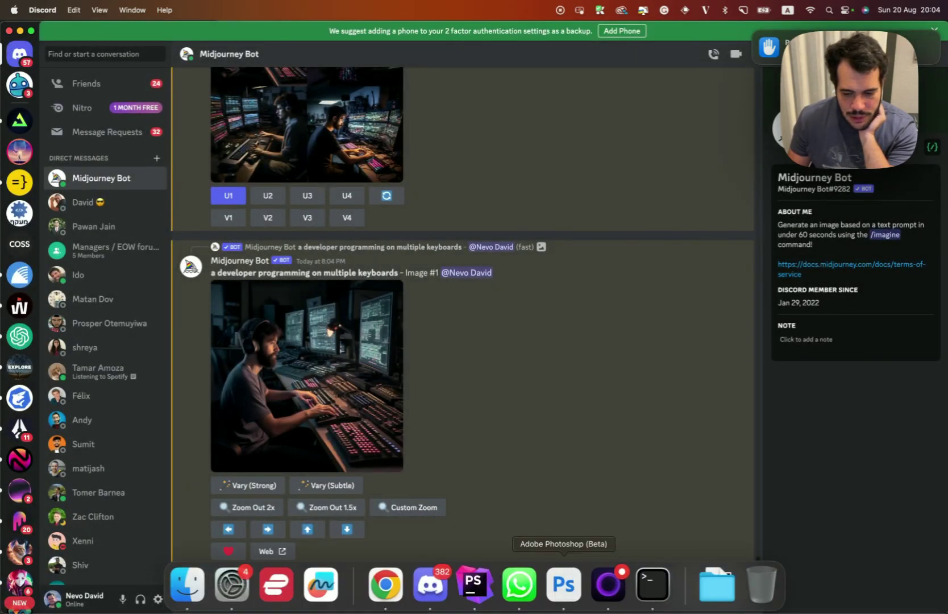
click(549, 598)
key(super+v)
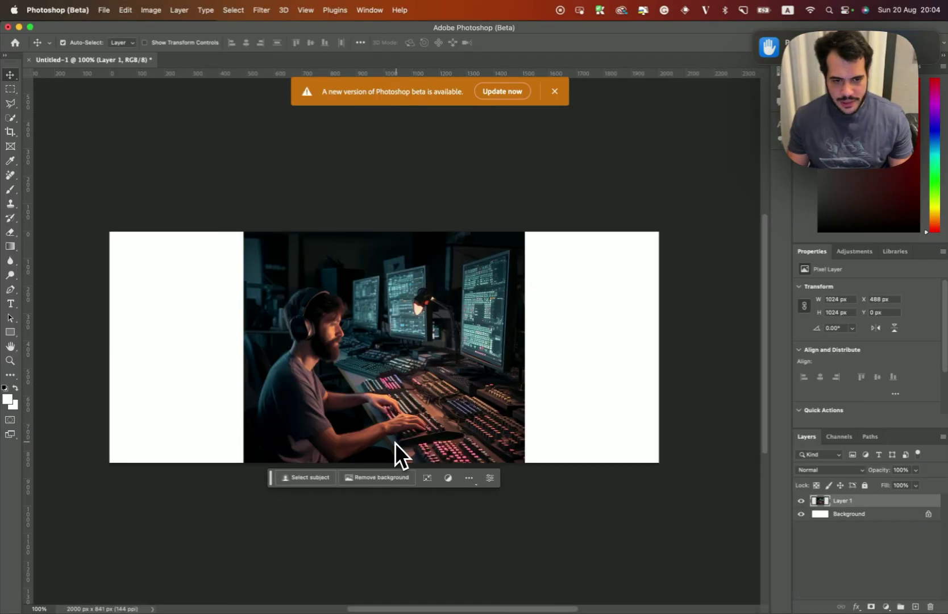
- Scale the pasted image down to 841 x 841 px to fit the canvas height and move it against the canvas's left edge
key(super+t)
drag(384, 513, 380, 462)
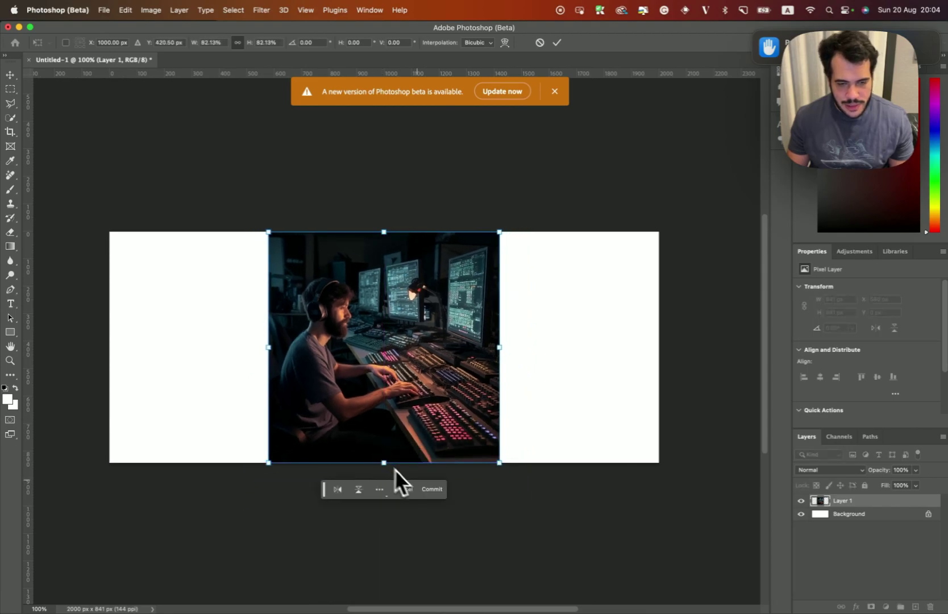
key(Return)
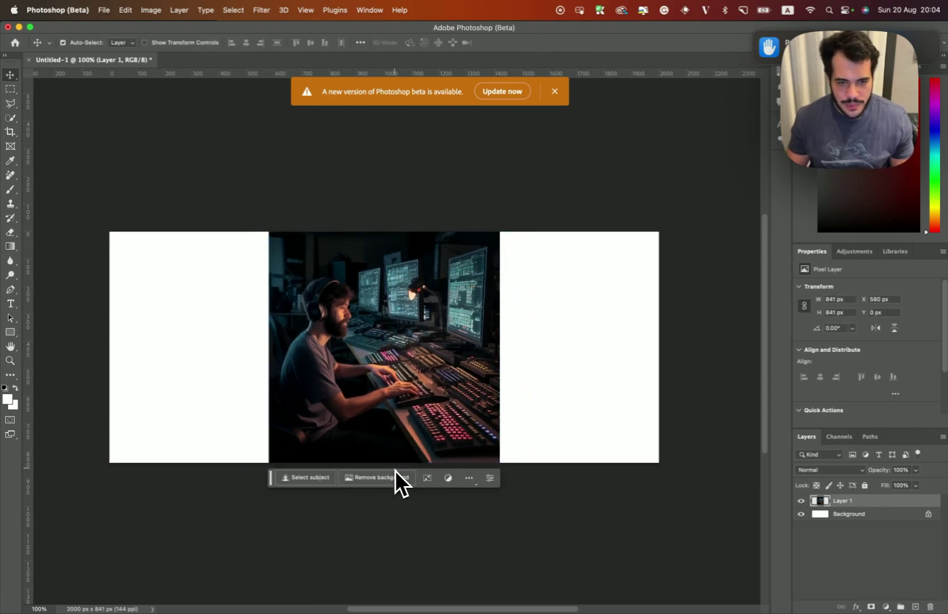
drag(457, 379, 301, 379)
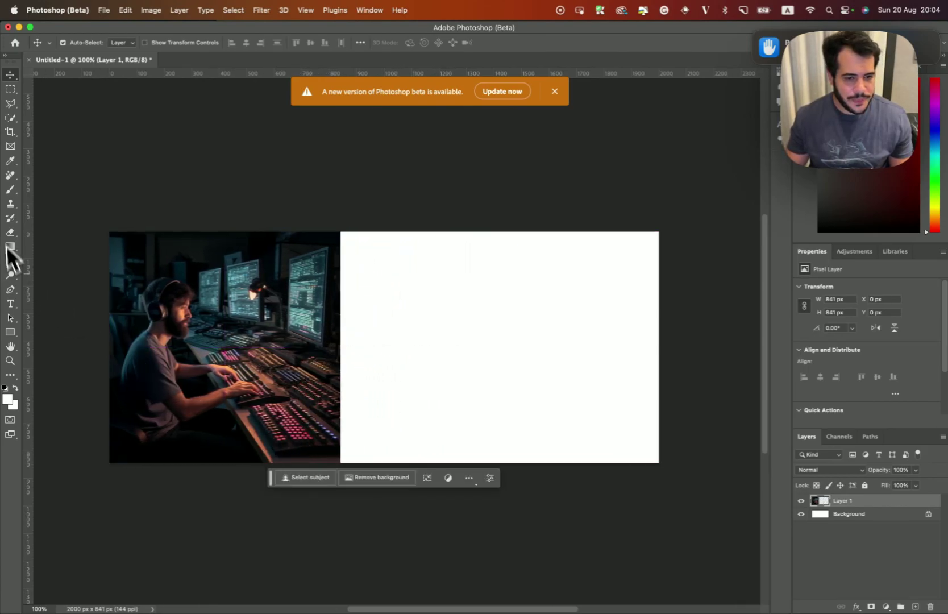
- Select the blank canvas area with a slight overlap onto the image, run Generative Fill without a prompt, and choose the third variation
click(11, 89)
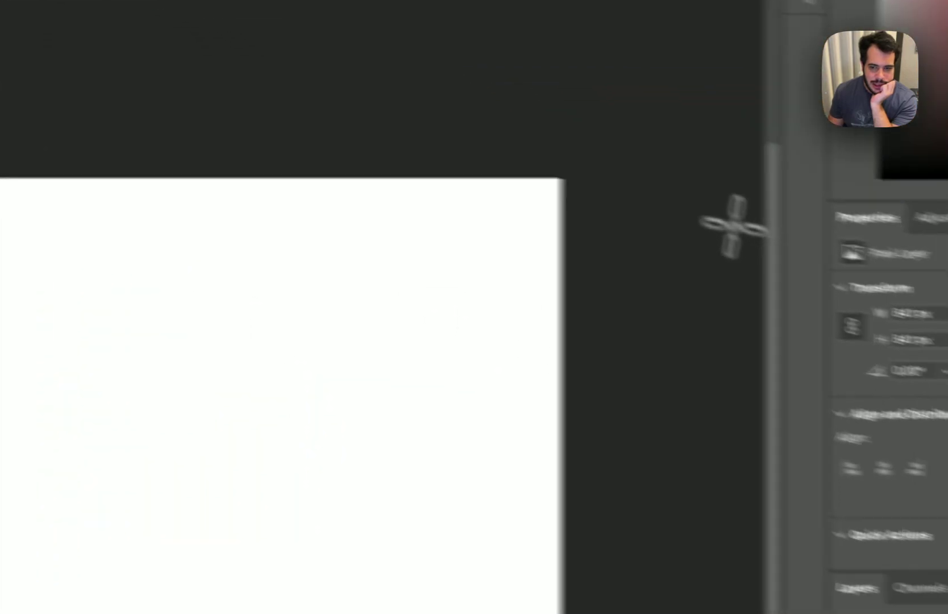
drag(508, 108, 389, 543)
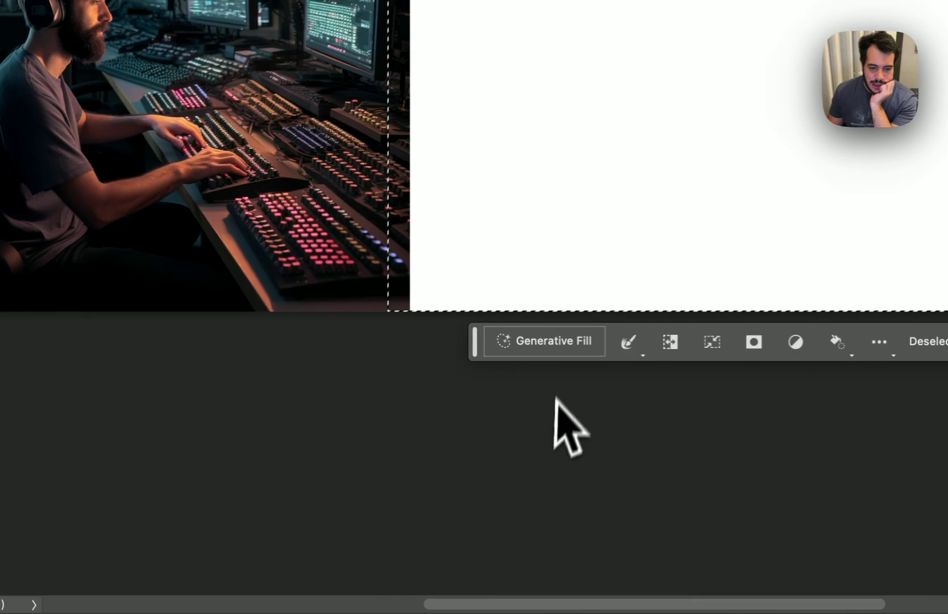
click(560, 348)
key(Return)
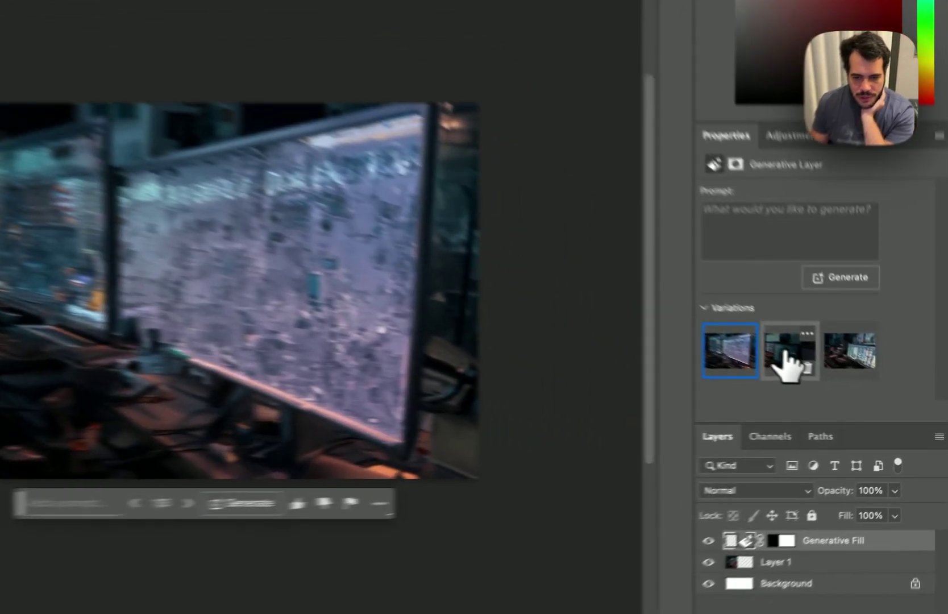
click(851, 384)
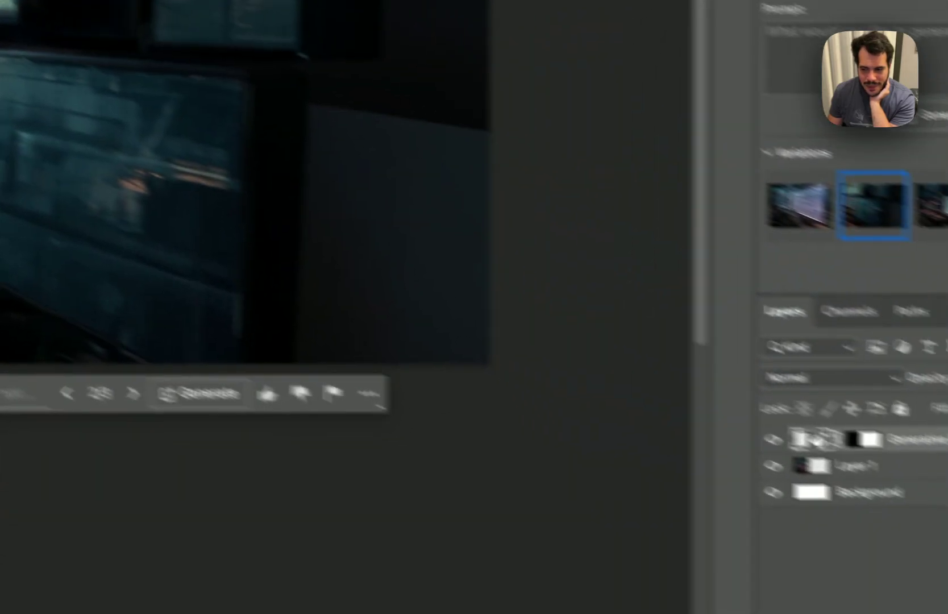
click(937, 205)
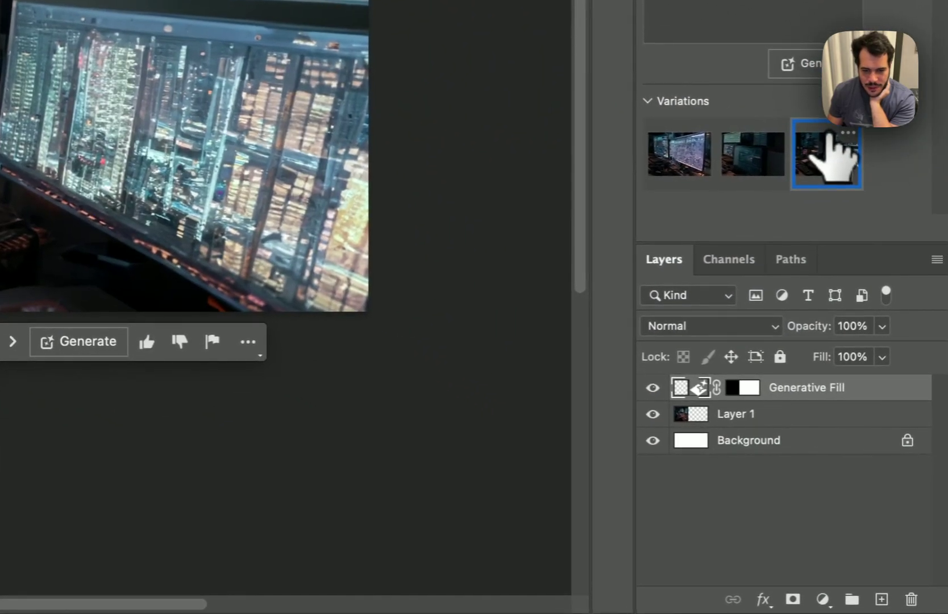
- Discard the generated extension and move the developer image against the canvas's right edge
click(681, 162)
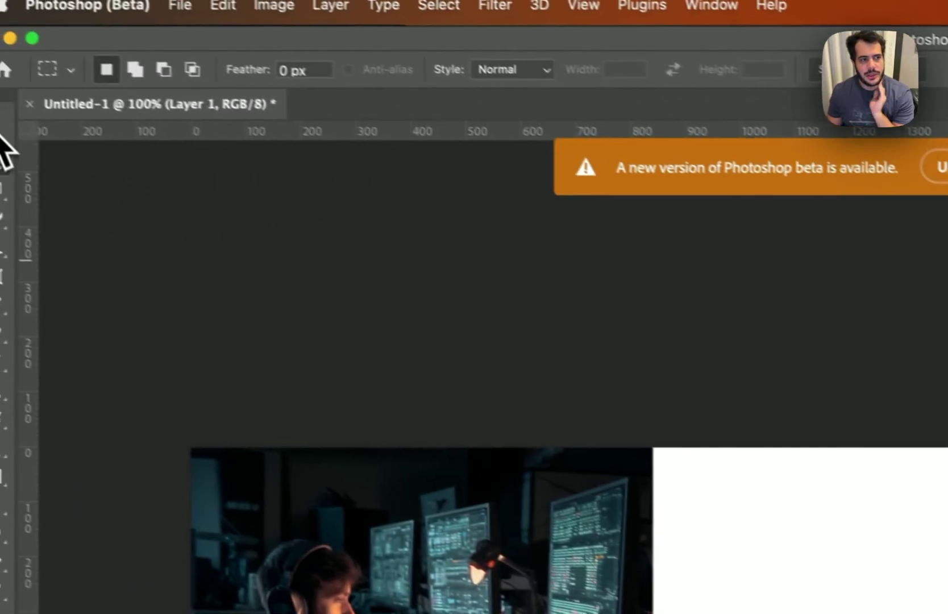
click(1, 136)
drag(471, 611, 681, 405)
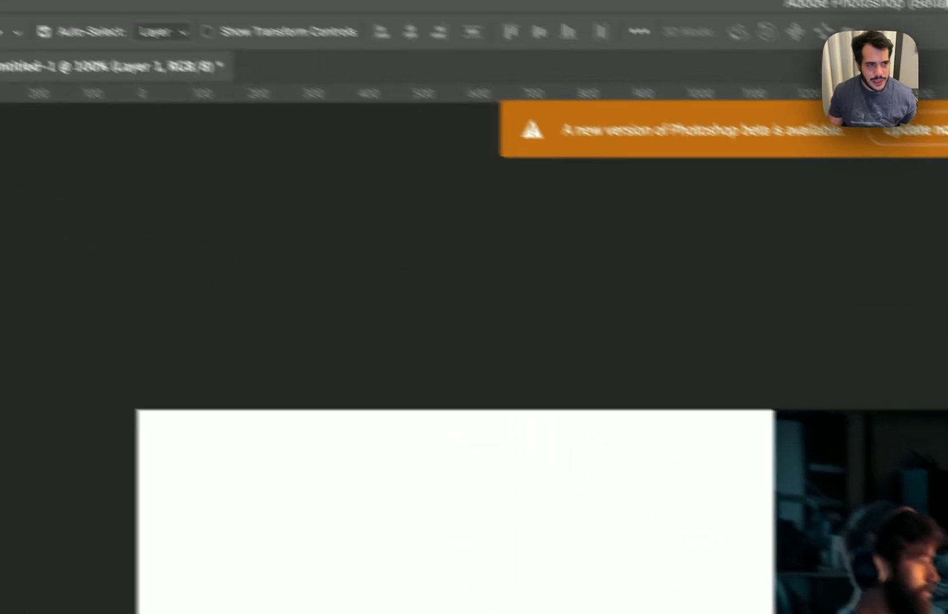
- Select the blank canvas area with a slight overlap onto the developer image and run Generative Fill without a prompt
click(0, 121)
drag(116, 353, 752, 613)
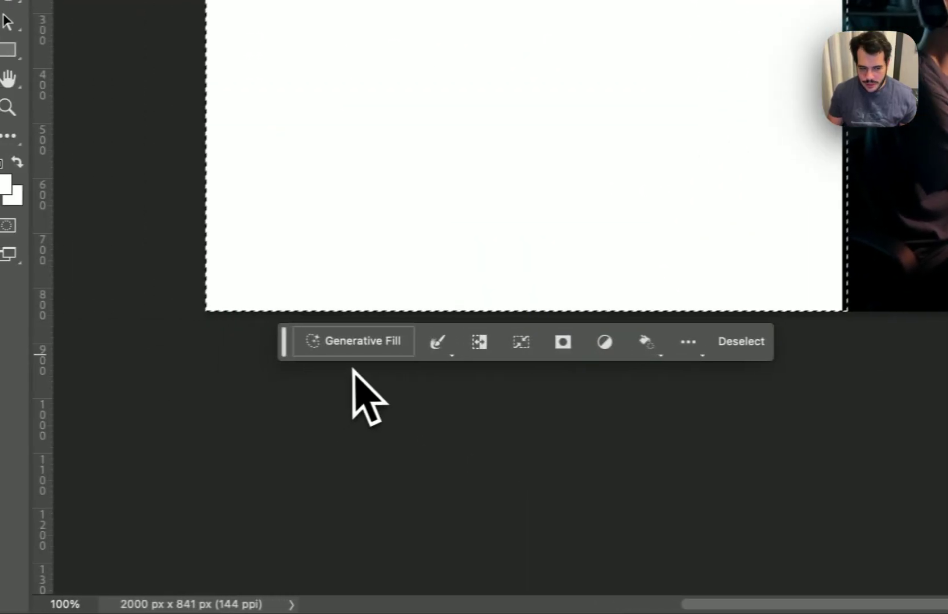
click(355, 342)
key(Escape)
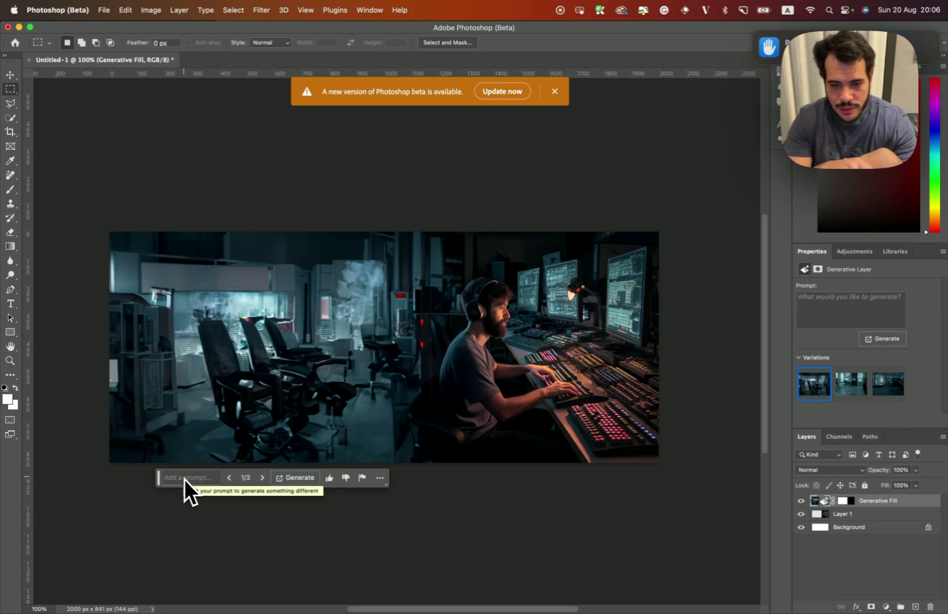
- Compare the generated room variations, choose the second one, and merge the Generative Fill layer with Layer 1
click(849, 385)
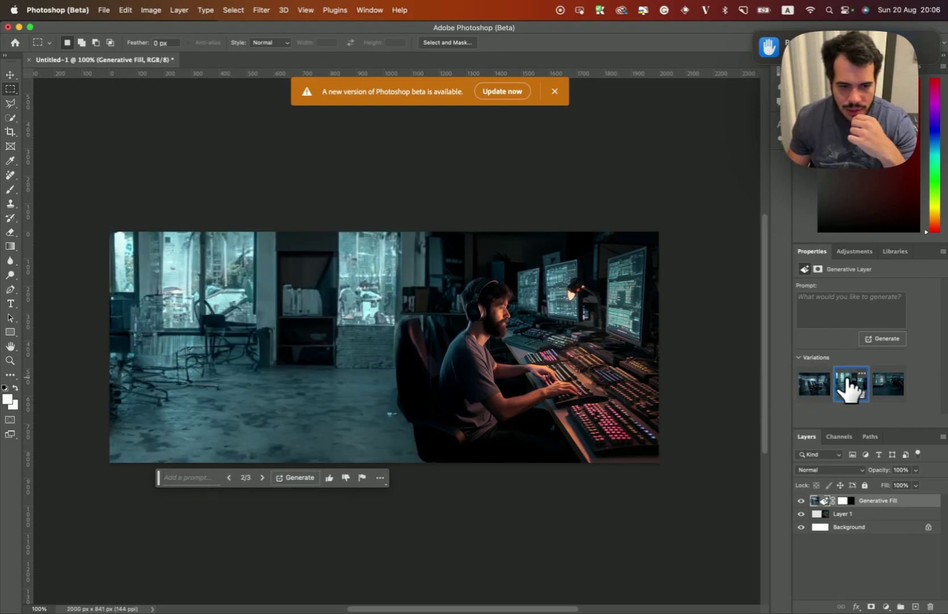
click(888, 386)
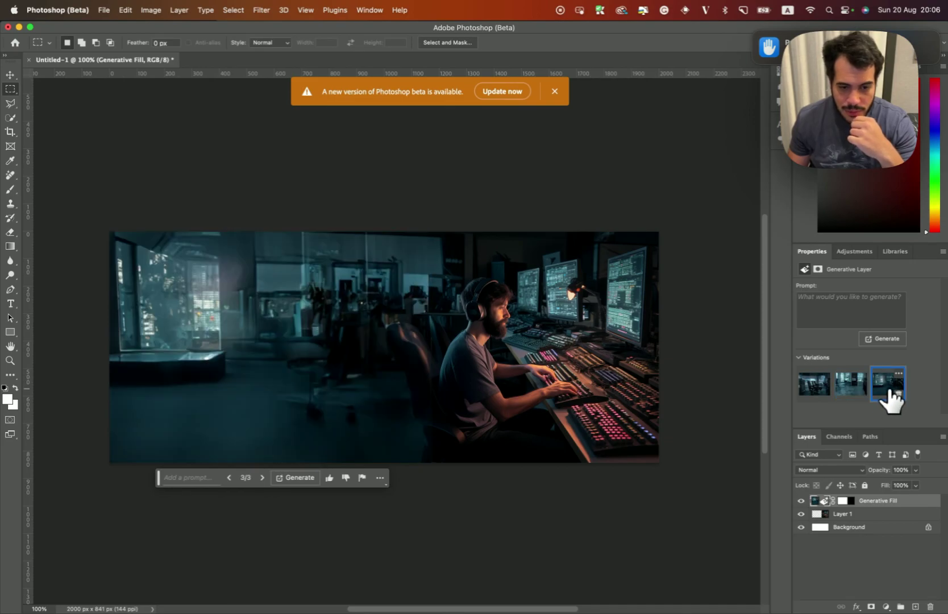
click(853, 389)
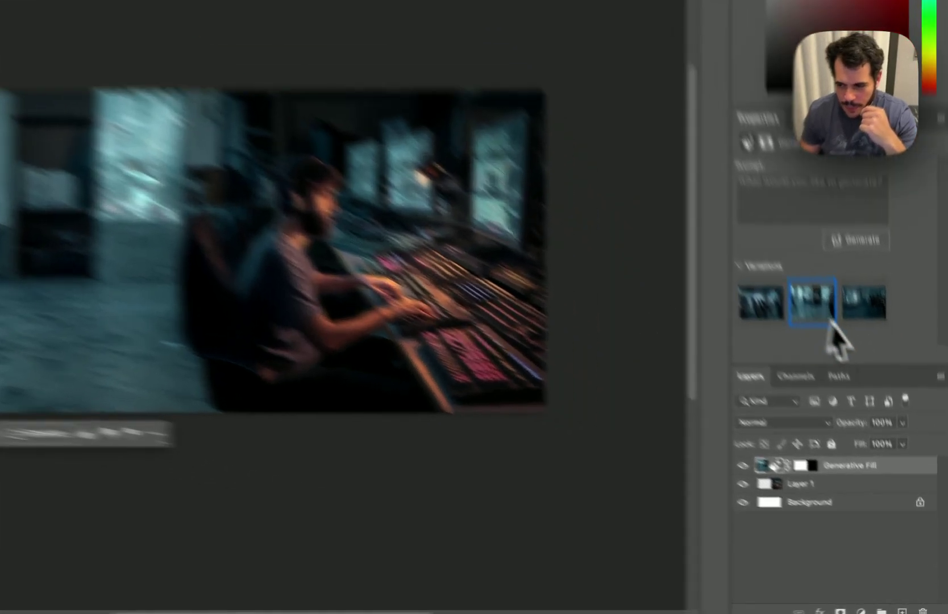
mouse_move(858, 388)
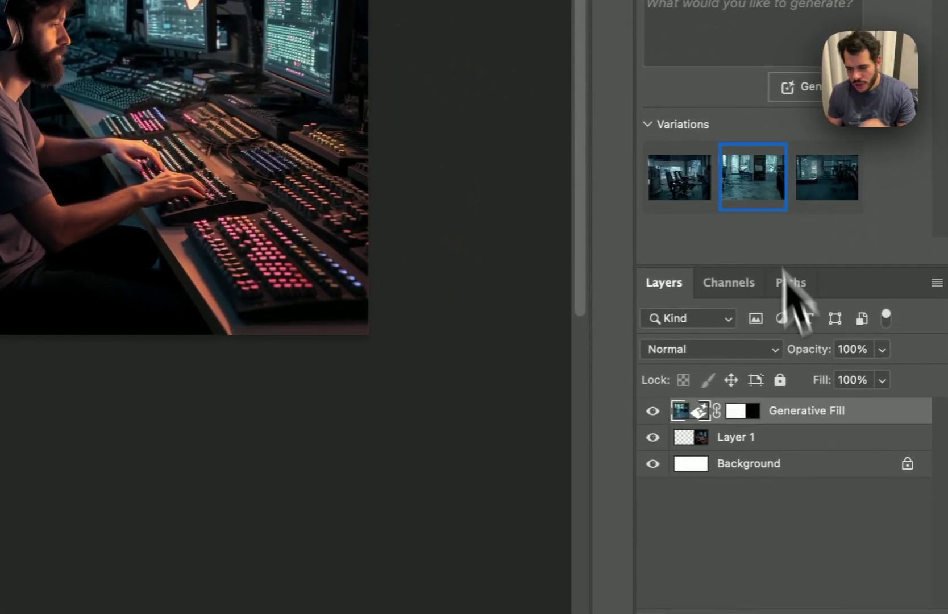
shift+click(803, 435)
key(super+e)
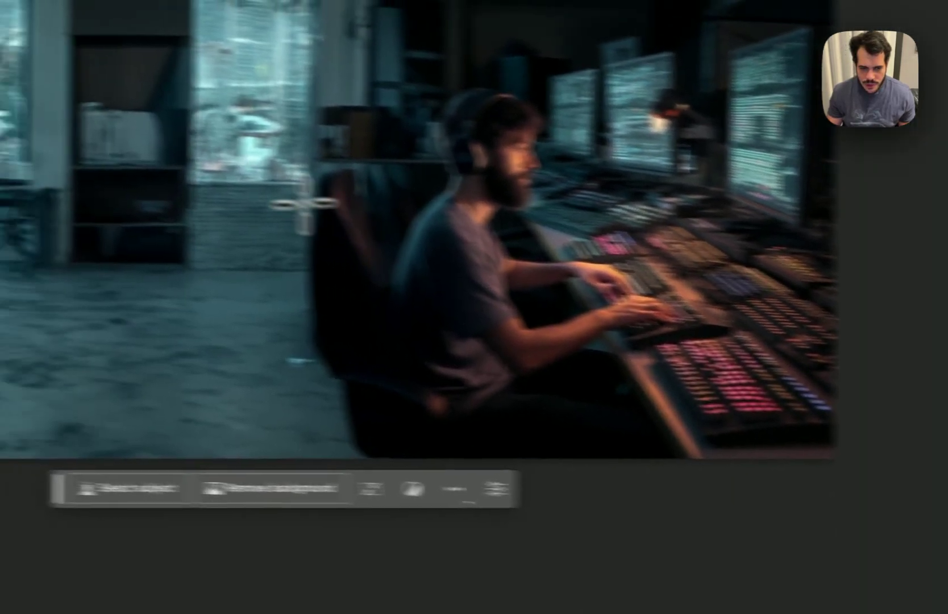
- Select the chair's backrest area, regenerate it with Generative Fill without a prompt, and choose the first variation after comparing all three
drag(265, 146, 404, 391)
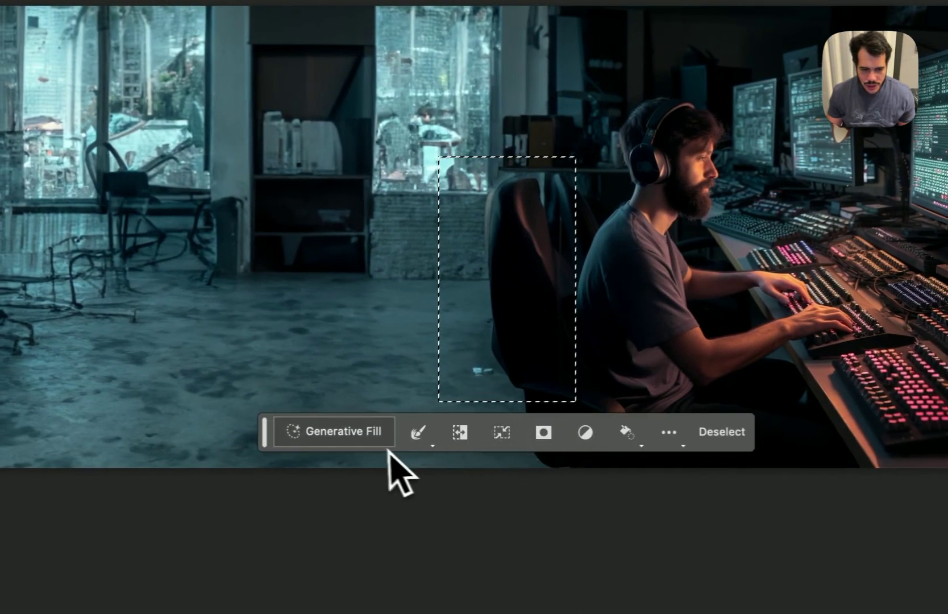
click(372, 431)
key(Return)
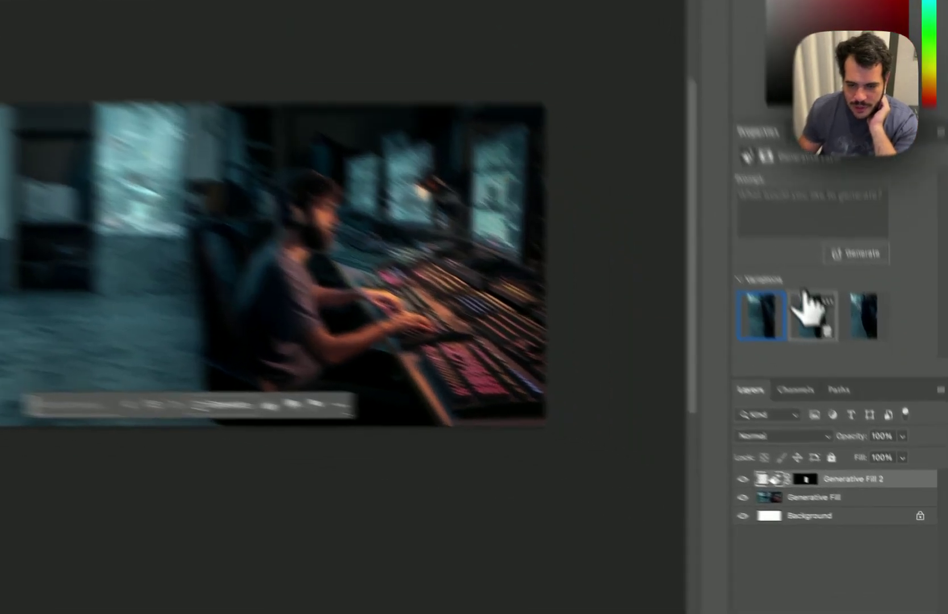
click(806, 301)
click(853, 320)
click(763, 322)
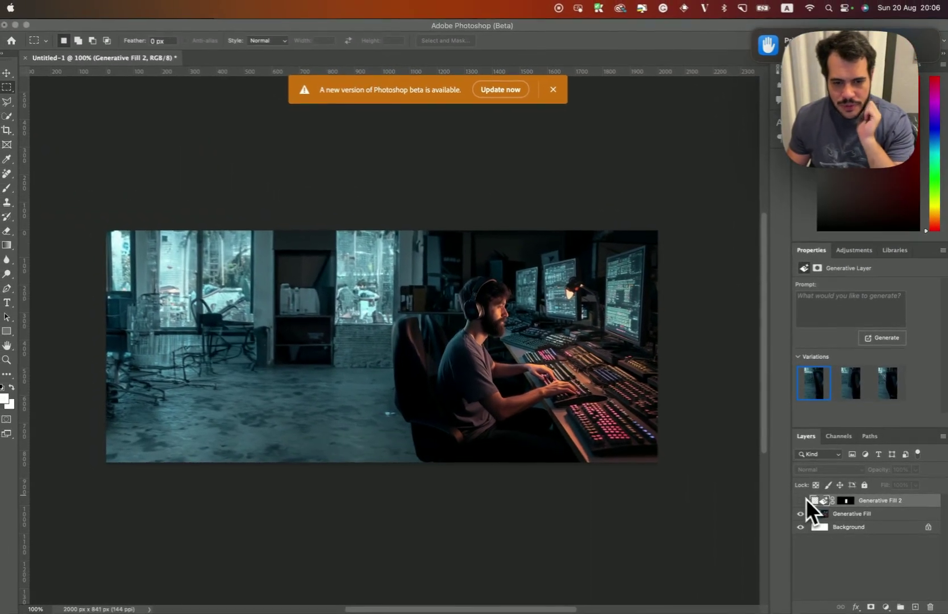
- Compare the picture with and without the regenerated chair, keep the new fill shown, and merge it with the Generative Fill layer
click(741, 478)
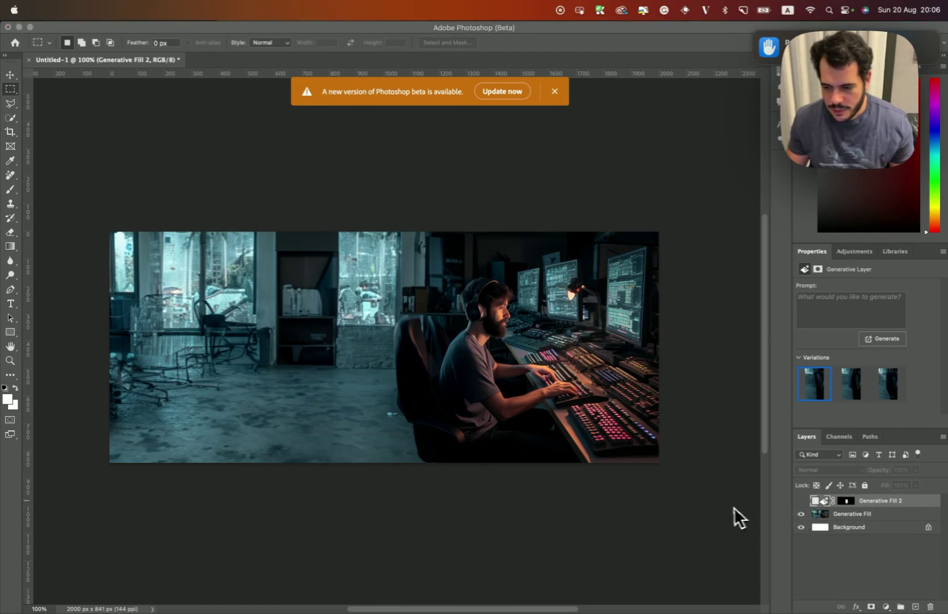
click(802, 501)
click(800, 501)
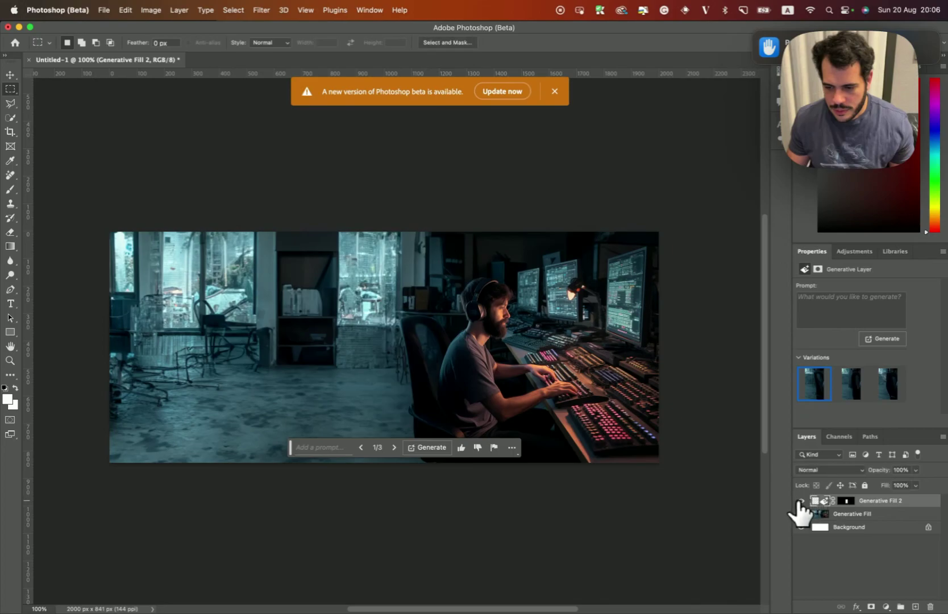
shift+click(850, 514)
key(ctrl+e)
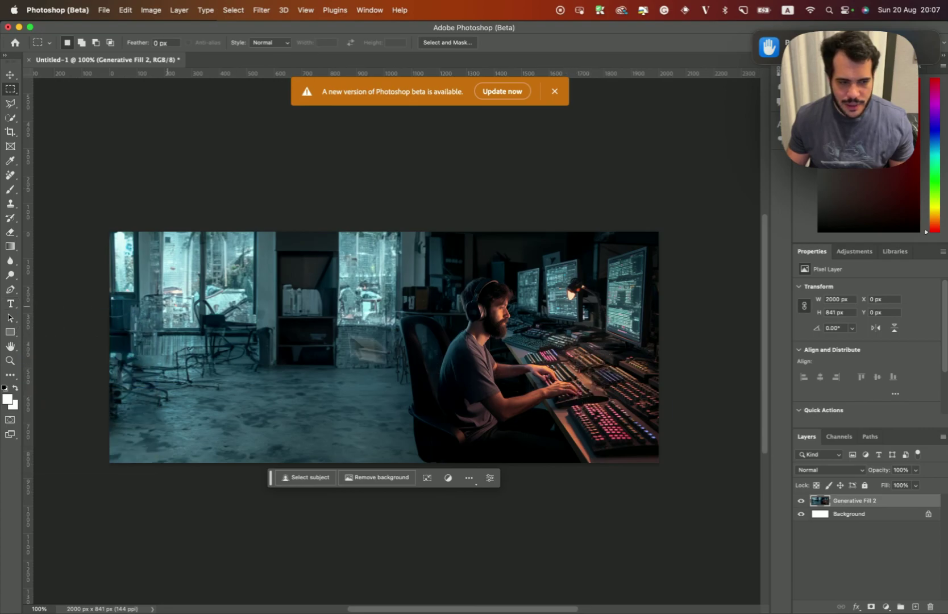
- Add a white 25 pt text line reading "Hacktoberfest" in Brother1816 Printed Black over the room's windows
click(7, 309)
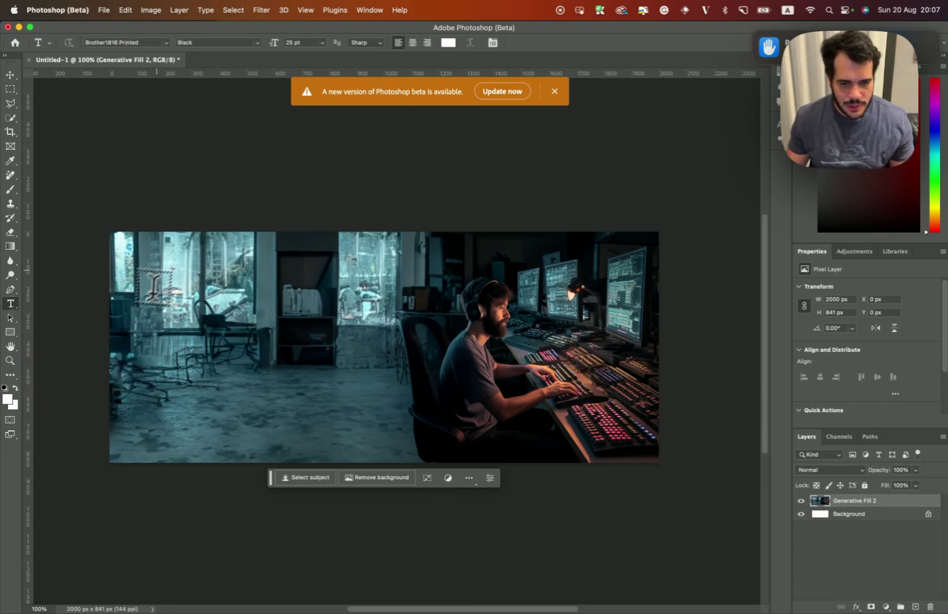
click(151, 266)
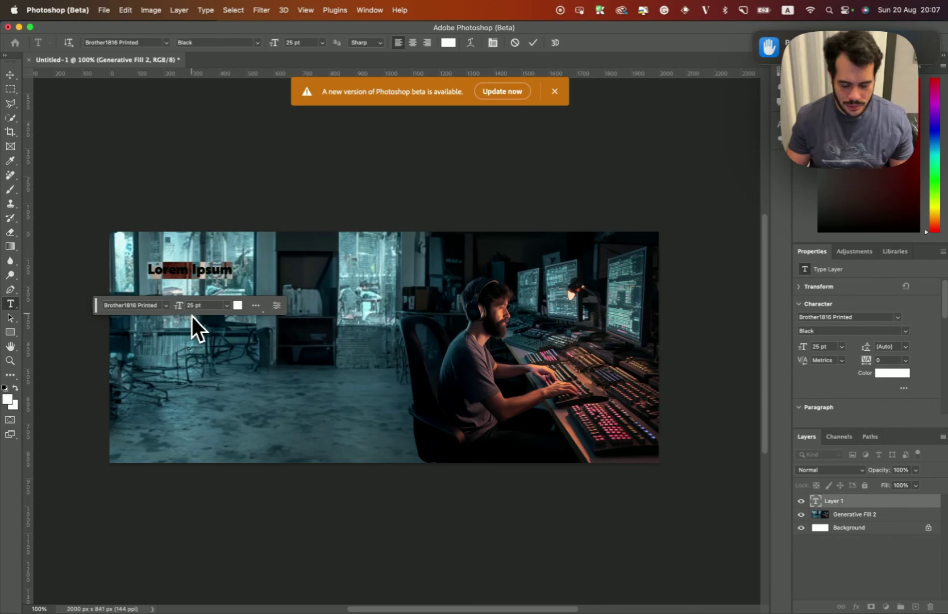
text(Hacktoberfest is)
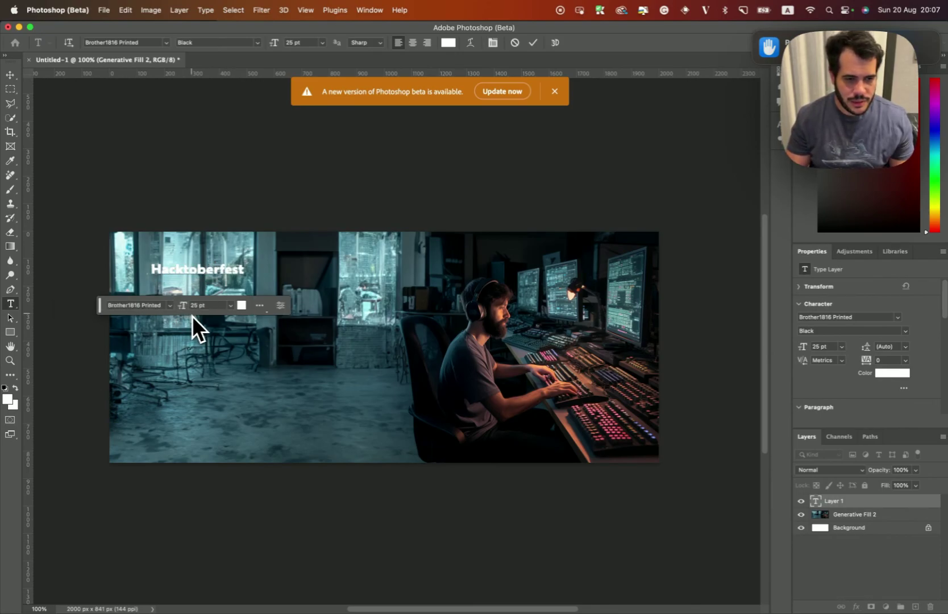
key(BackSpace)
key(BackSpace)
key(BackSpace)
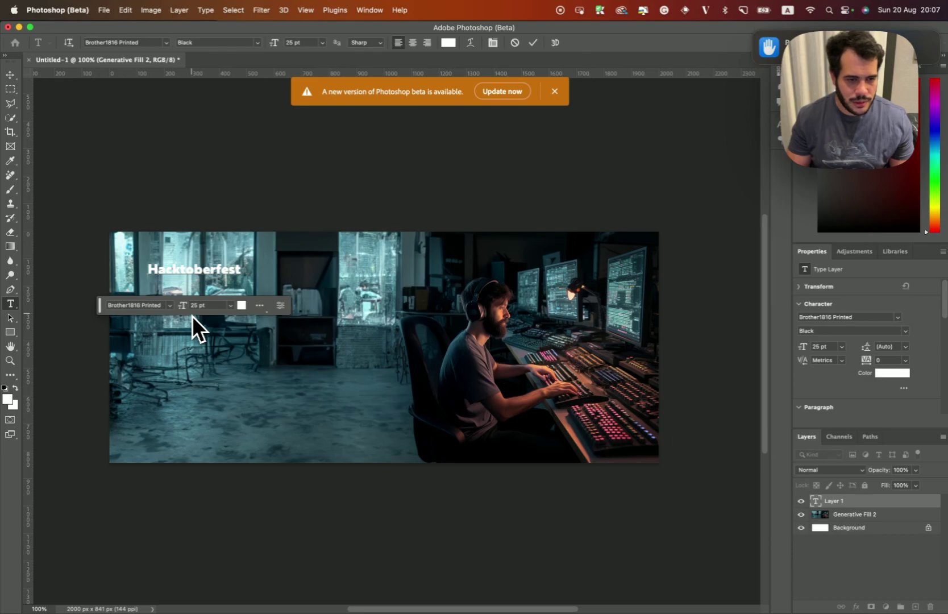
click(10, 74)
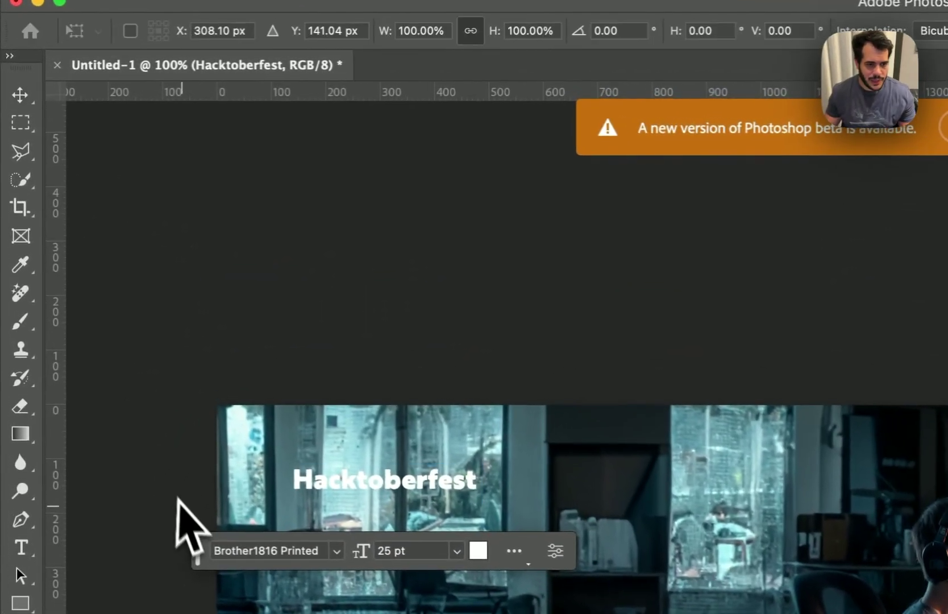
- Scale the Hacktoberfest text up to 65.61 pt and nudge it slightly upward
key(ctrl+t)
drag(378, 286, 653, 550)
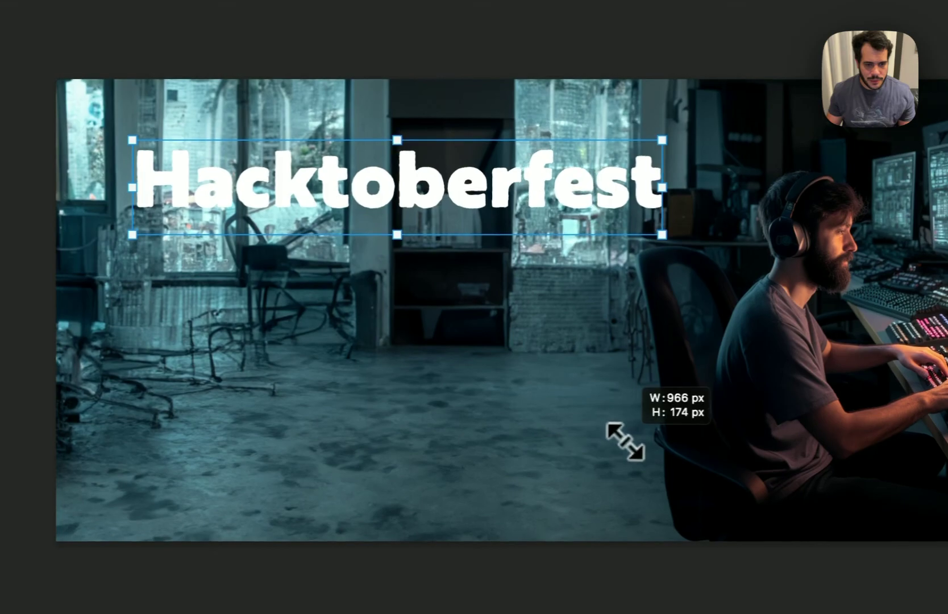
drag(597, 437, 578, 453)
key(Return)
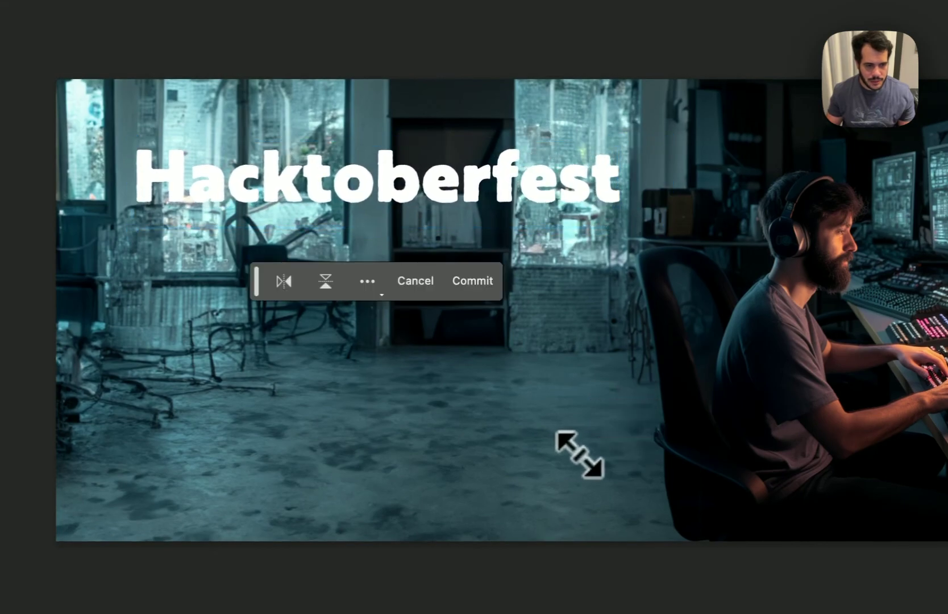
mouse_move(448, 196)
mouse_down()
mouse_move(438, 221)
mouse_move(446, 177)
mouse_up()
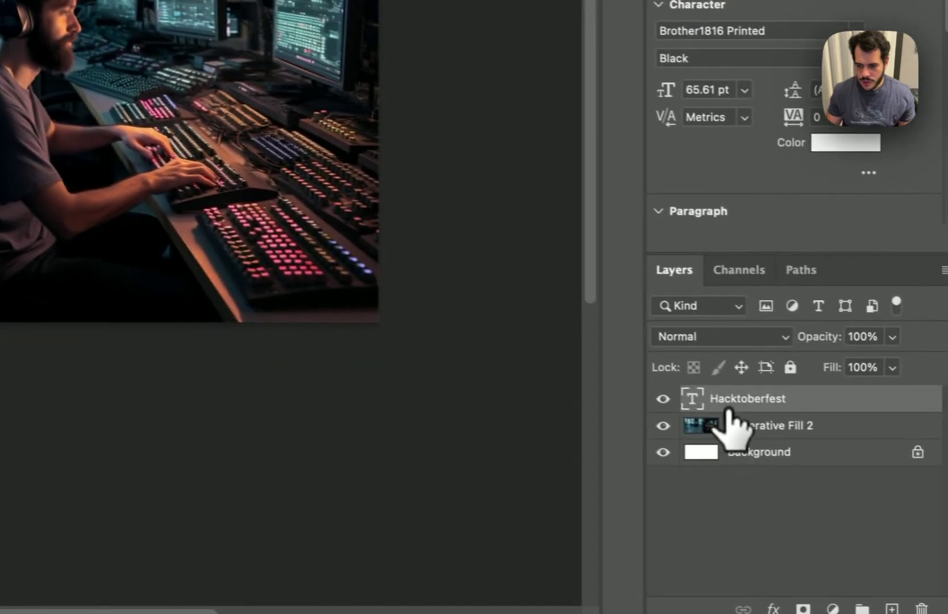
- Add a Drop Shadow layer effect to the Hacktoberfest text using its existing settings
right_click(727, 401)
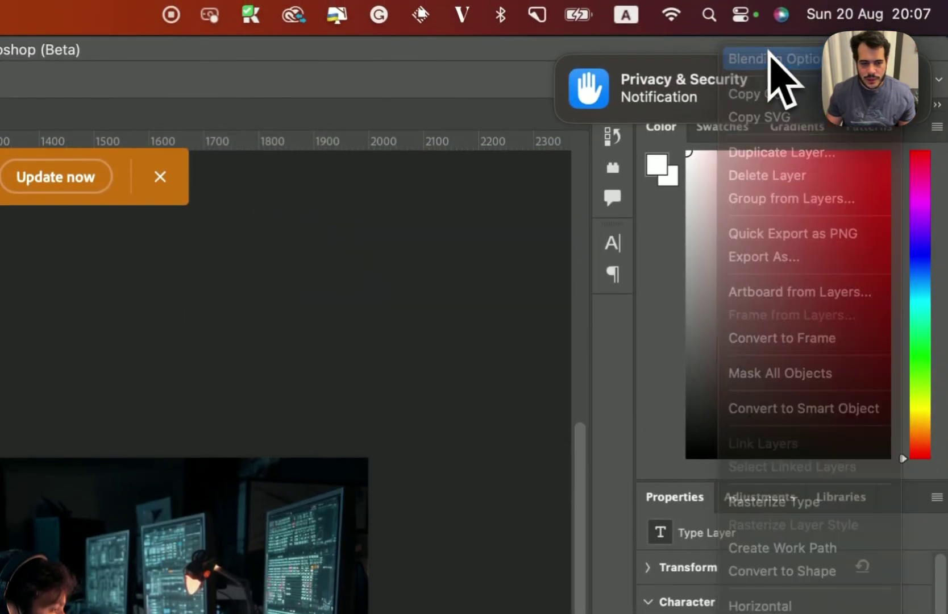
click(774, 4)
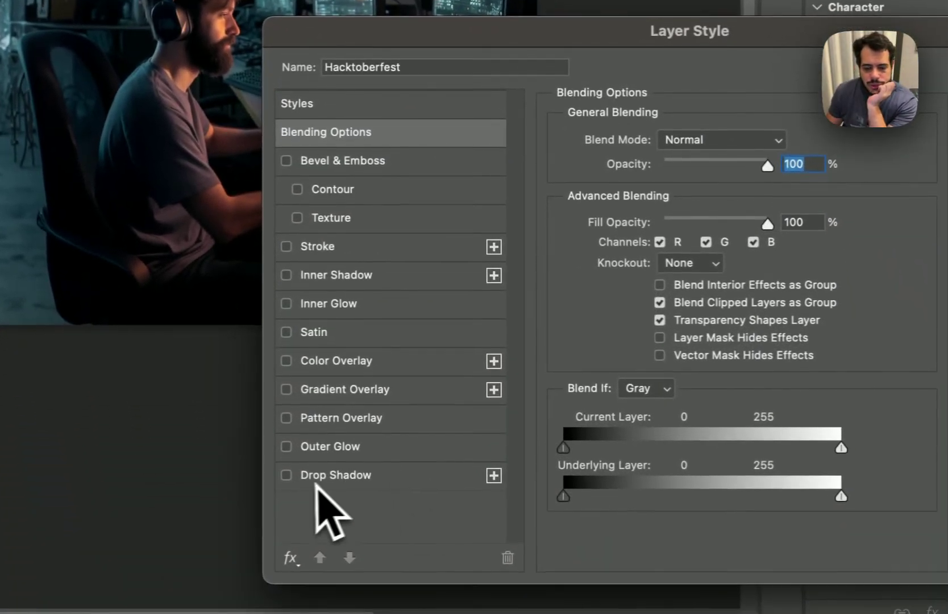
click(296, 528)
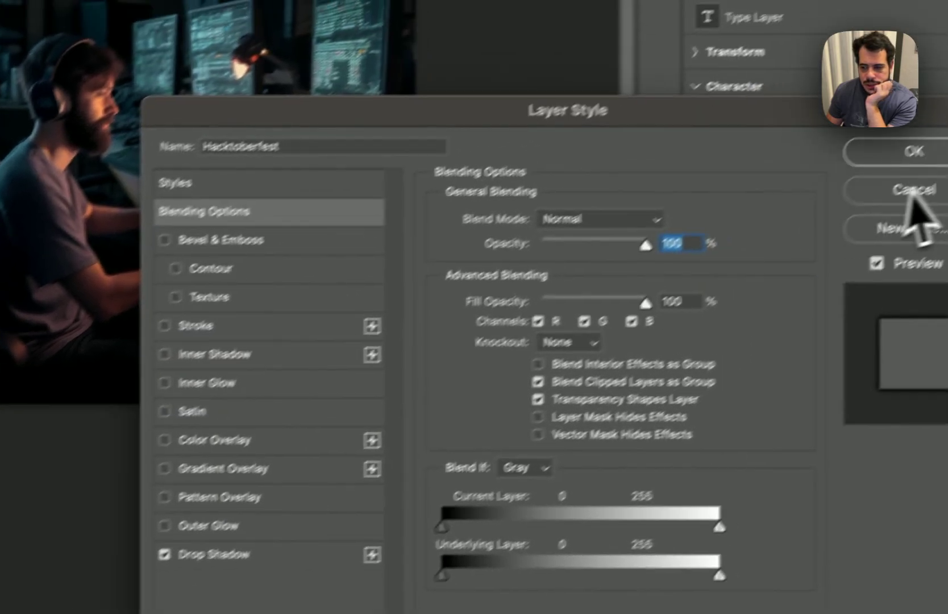
click(913, 149)
- Duplicate the Hacktoberfest text layer as "Hacktoberfest copy" and move the copy directly beneath the original line
right_click(762, 511)
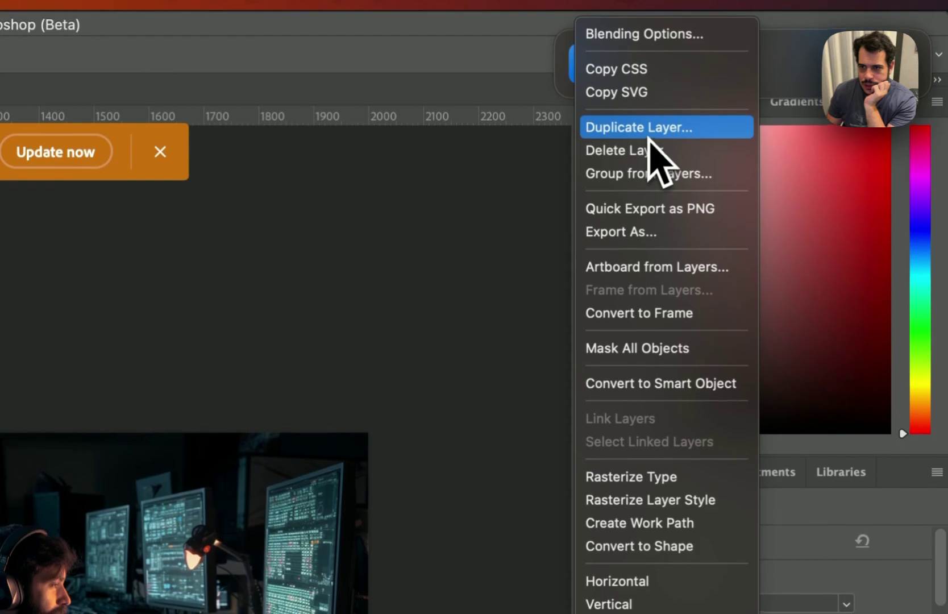
click(648, 137)
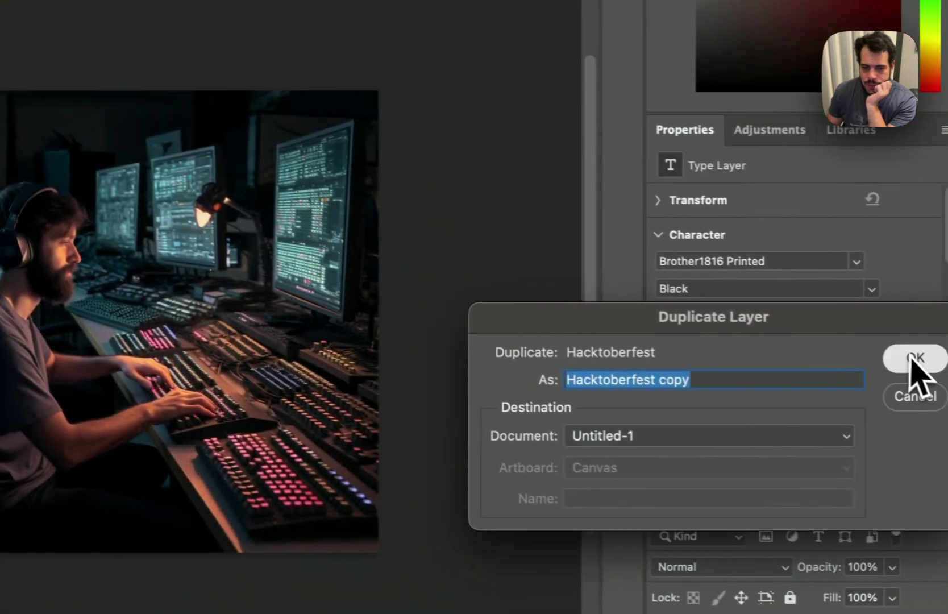
click(912, 361)
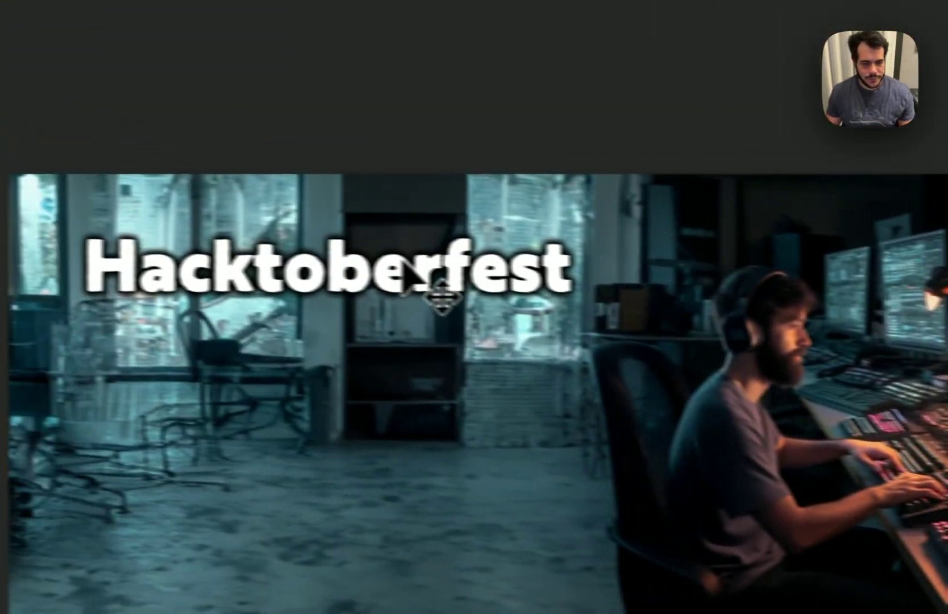
drag(409, 270, 414, 350)
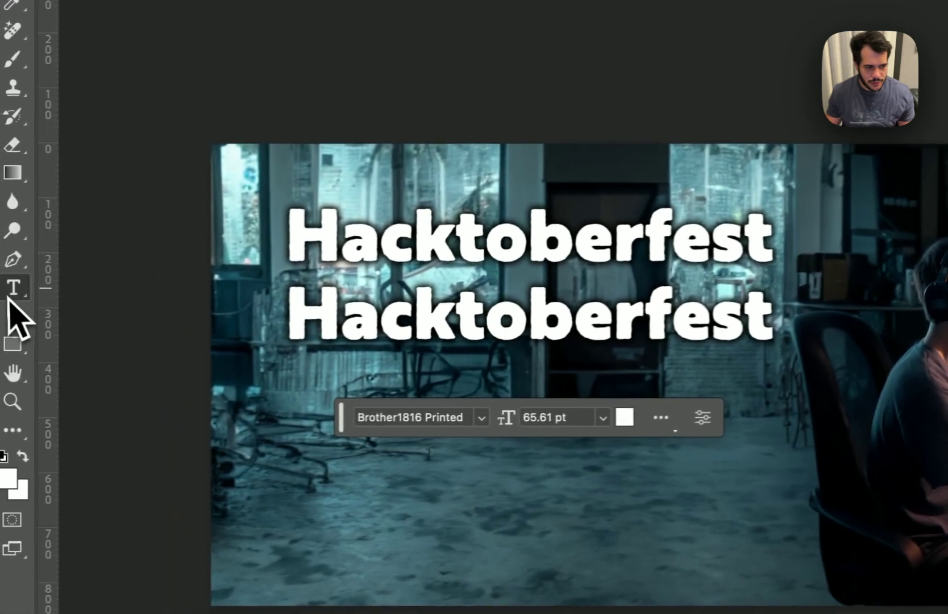
- Change the wording of the lower text line to "is coming"
click(13, 291)
double_click(416, 333)
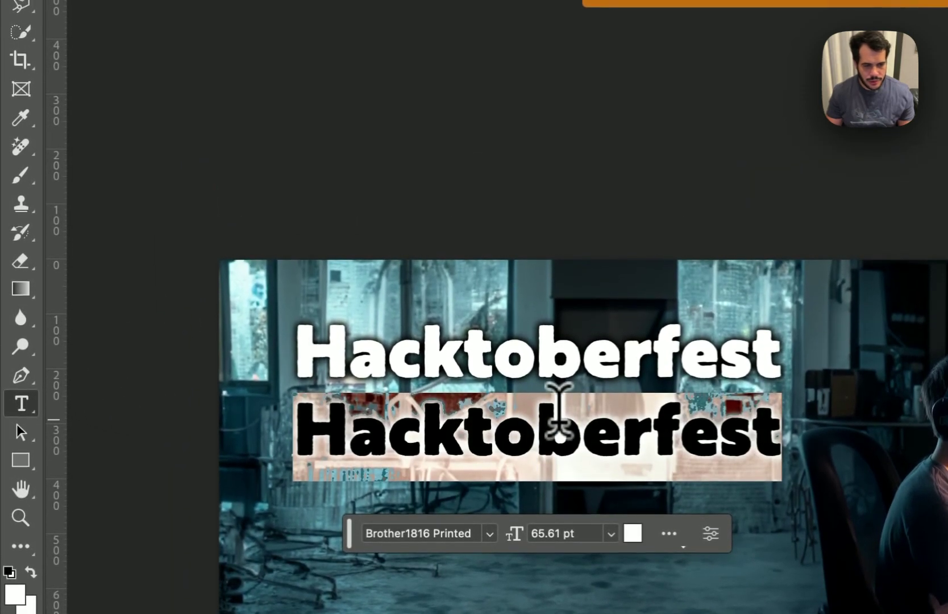
text(is coming)
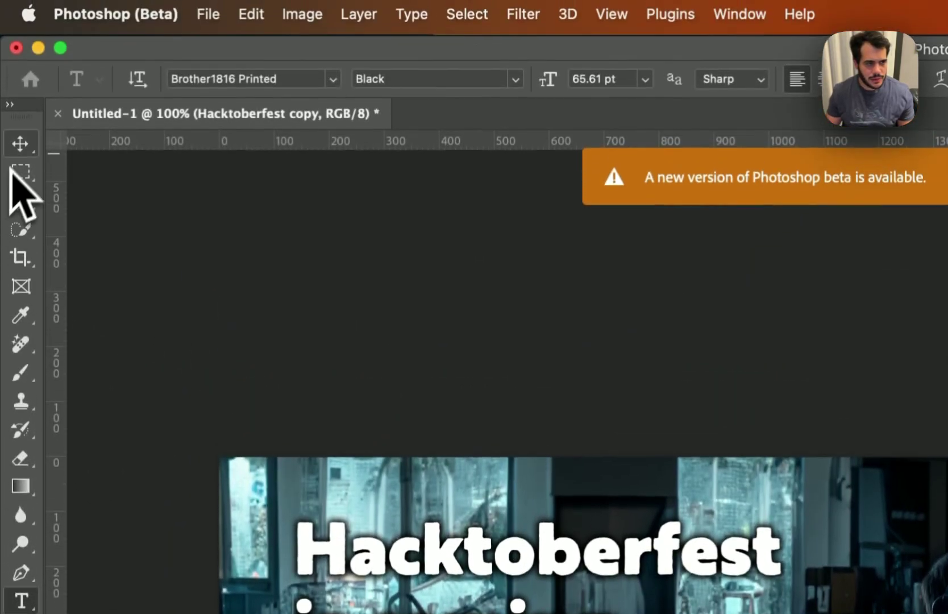
click(20, 149)
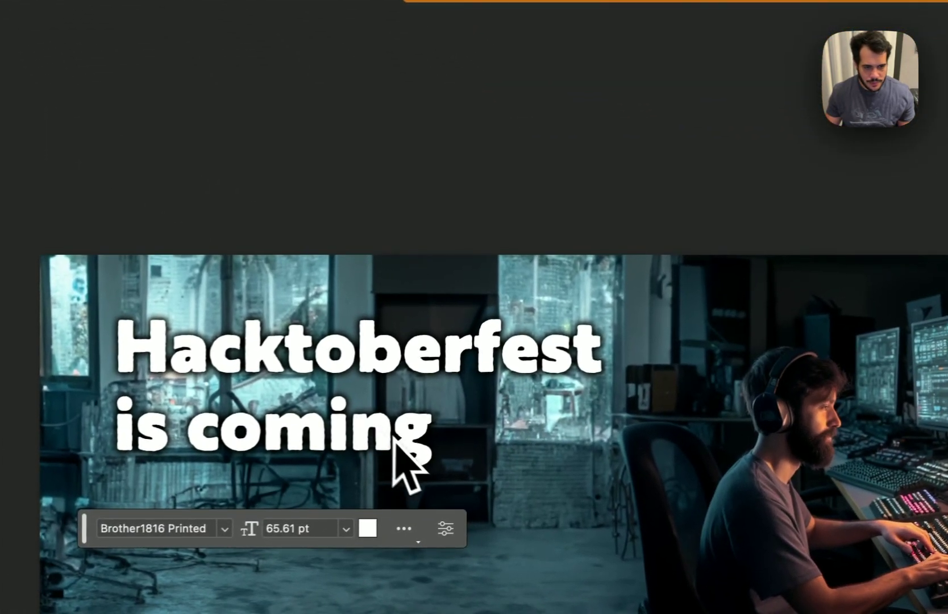
- Try to enlarge the "is coming" line to about the width of the Hacktoberfest line
key(ctrl+t)
drag(432, 433, 614, 438)
key(Return)
key(ctrl+z)
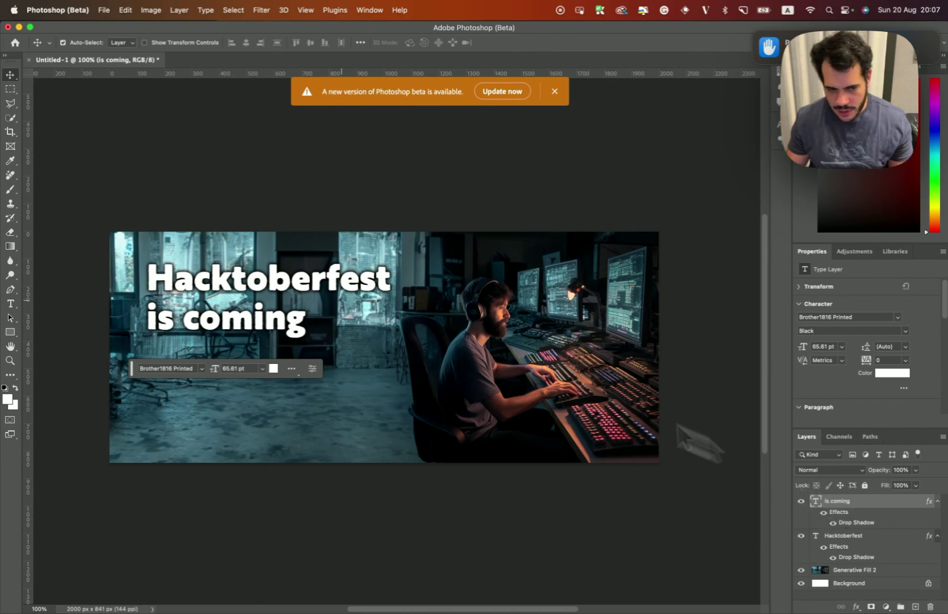
- Scale the "is coming" line to 50.63 pt, centre it beneath Hacktoberfest and position the two-line title over the empty room area
key(ctrl+t)
drag(307, 321, 321, 320)
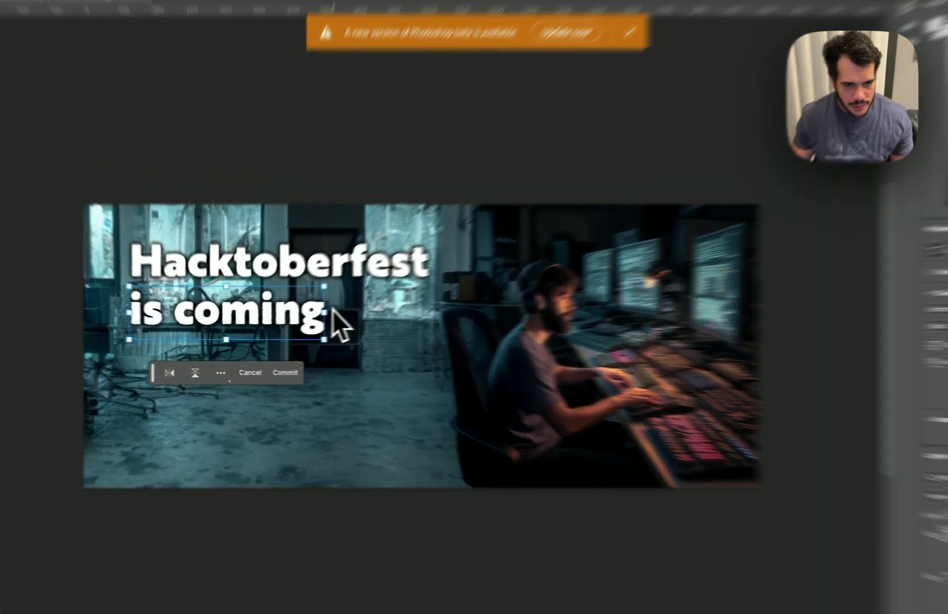
drag(411, 290, 318, 322)
drag(259, 286, 382, 274)
key(Return)
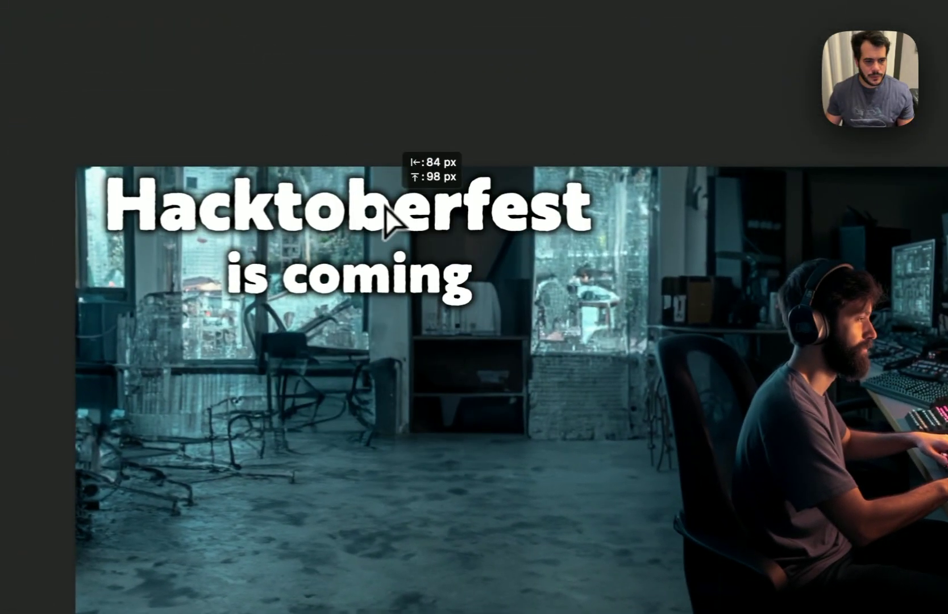
drag(386, 204, 431, 313)
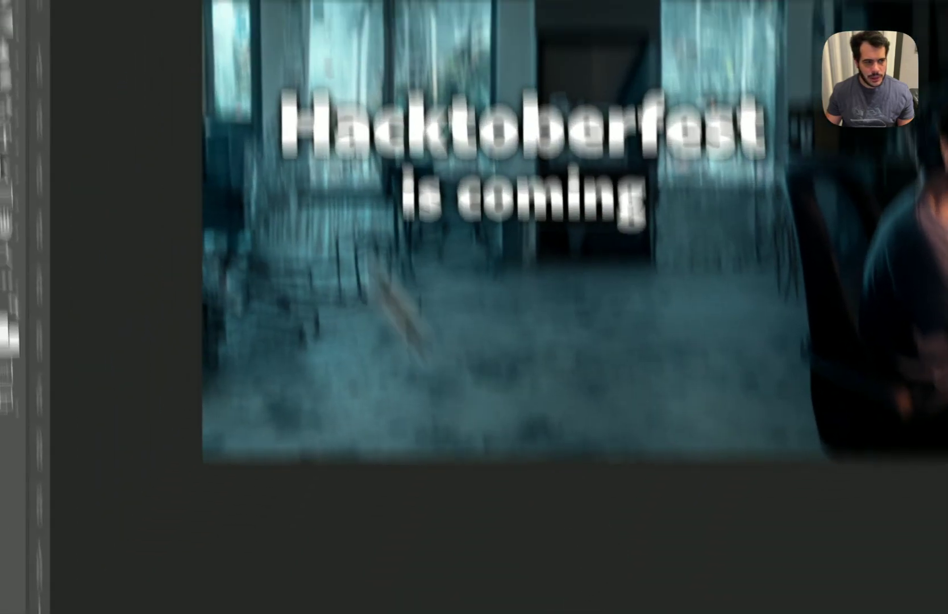
- Add a new empty layer and make a feathered rectangular selection of about 1136 × 841 px around the title side of the canvas
click(18, 98)
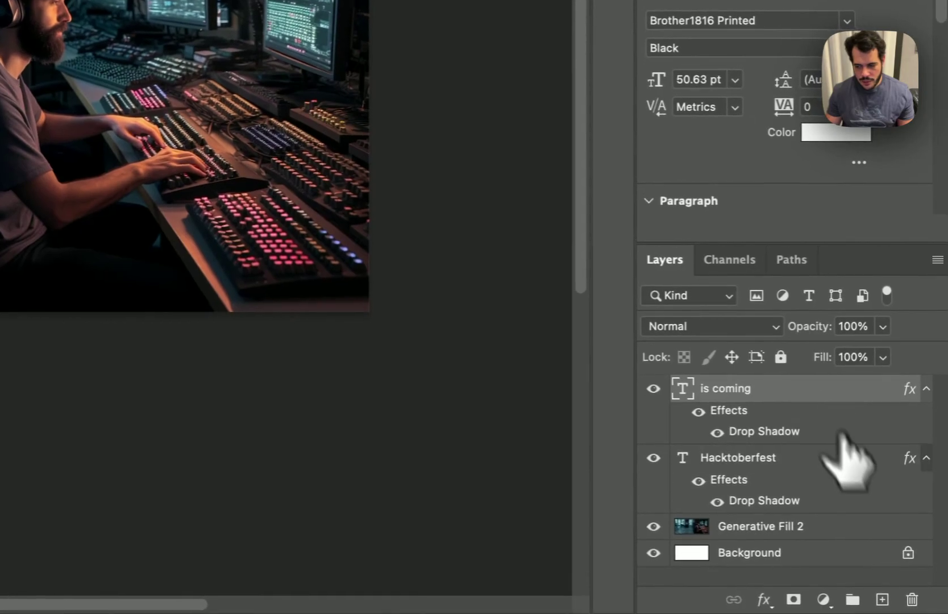
click(880, 600)
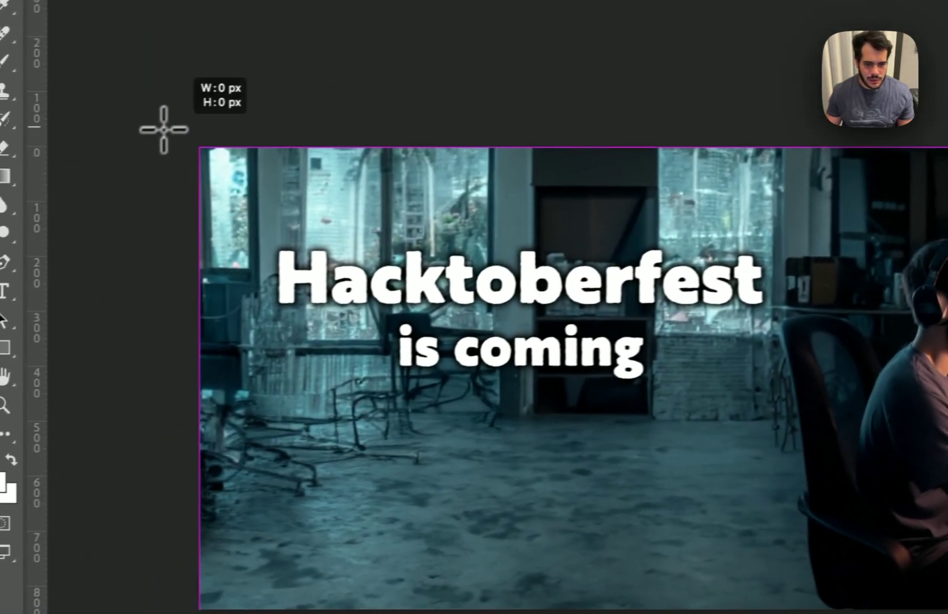
drag(158, 131, 659, 574)
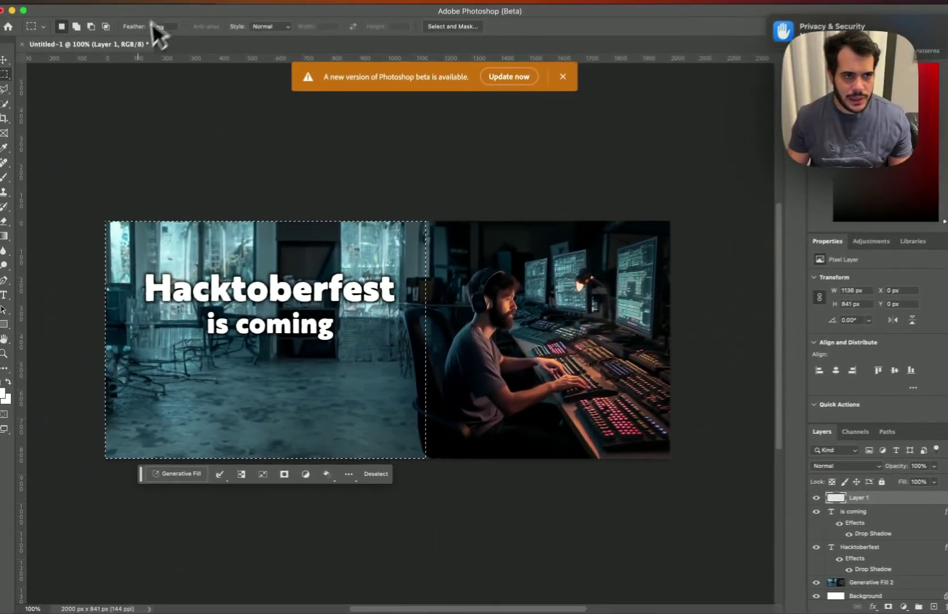
click(206, 8)
mouse_move(233, 8)
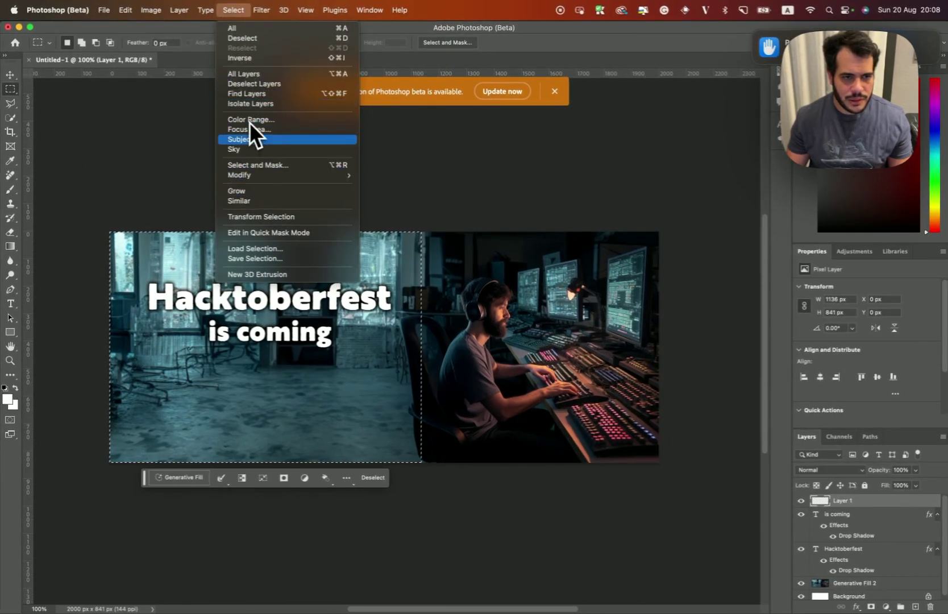
mouse_move(271, 175)
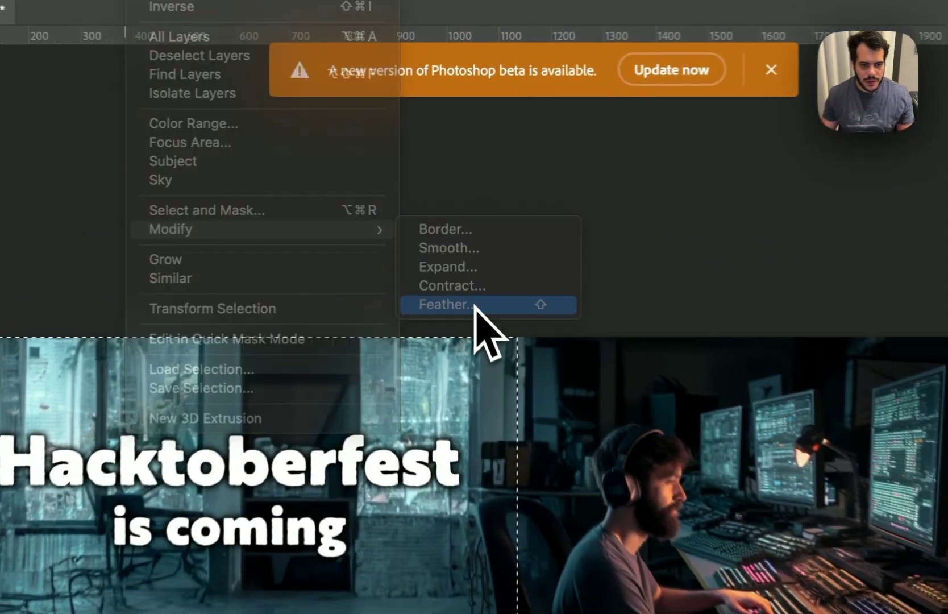
click(475, 306)
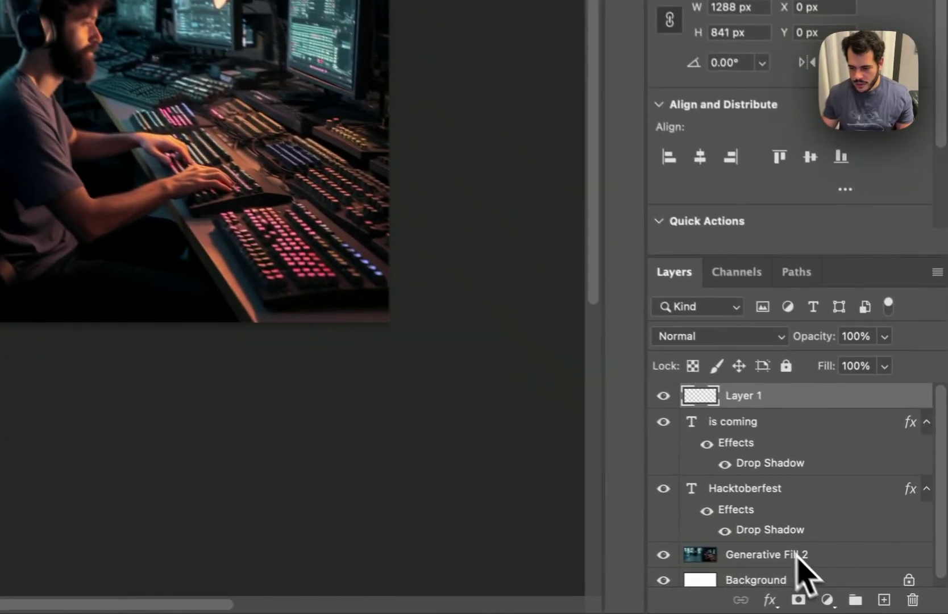
- Add a Curves adjustment layer limited to the feathered selection and pull its midtones down to darken the title side
mouse_move(944, 609)
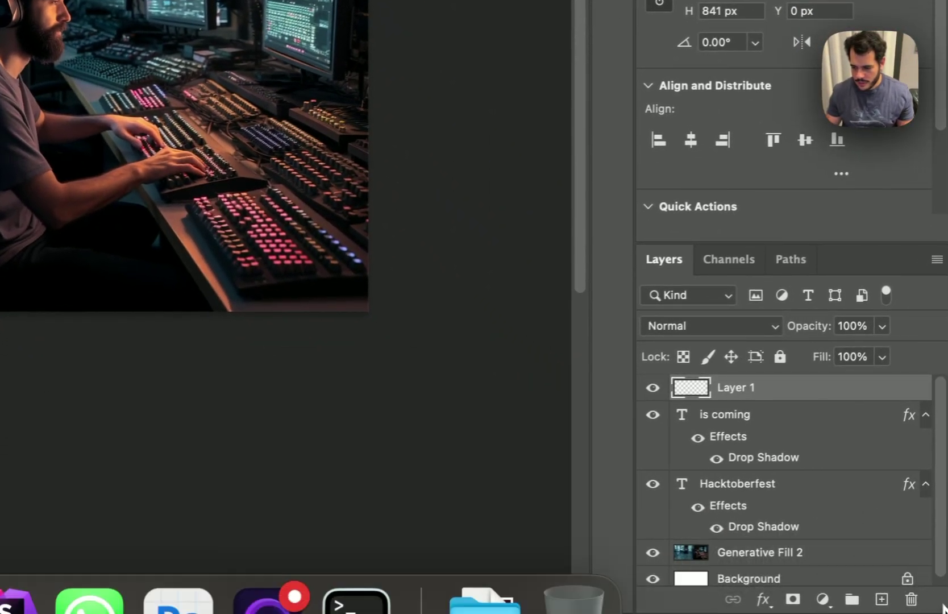
drag(946, 550, 946, 536)
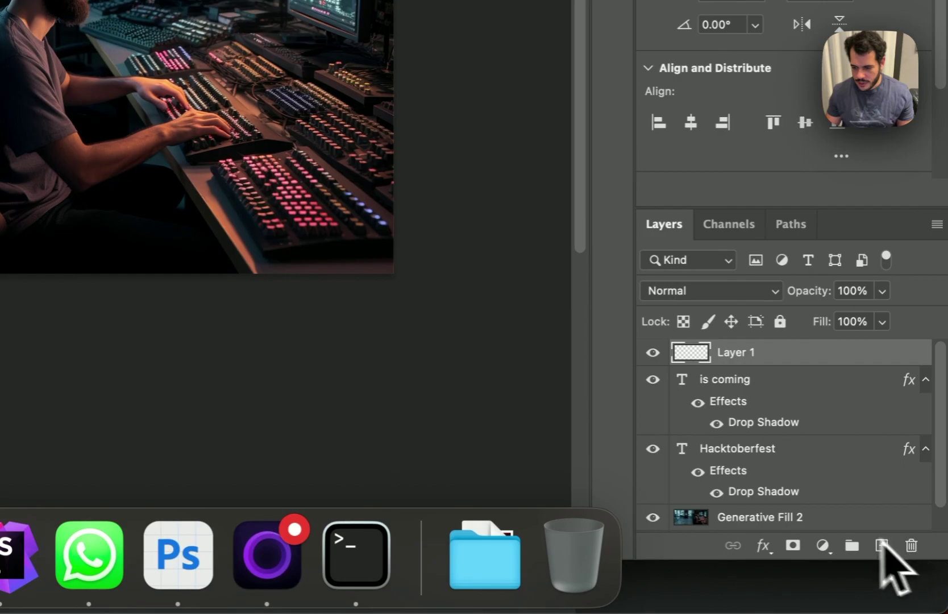
click(822, 545)
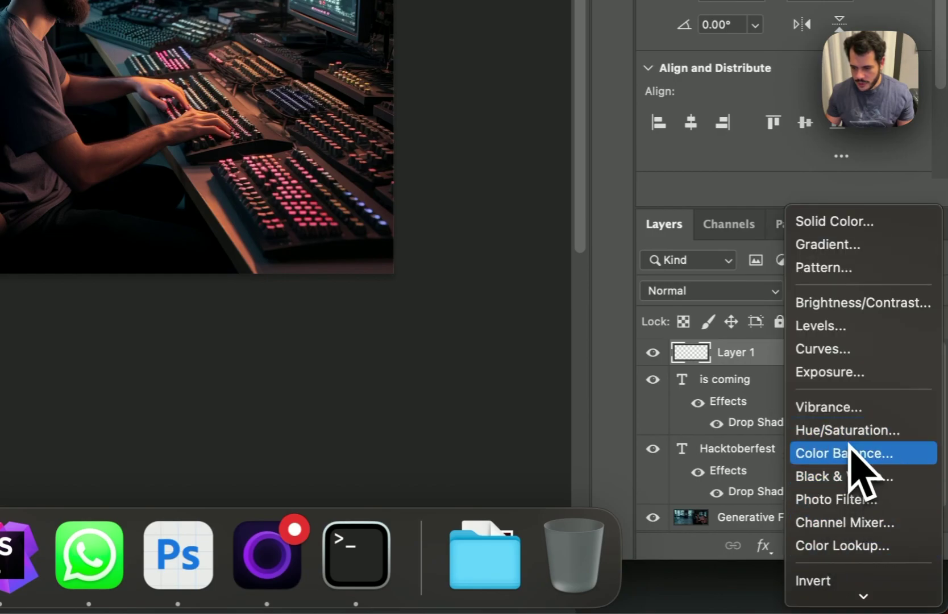
click(848, 350)
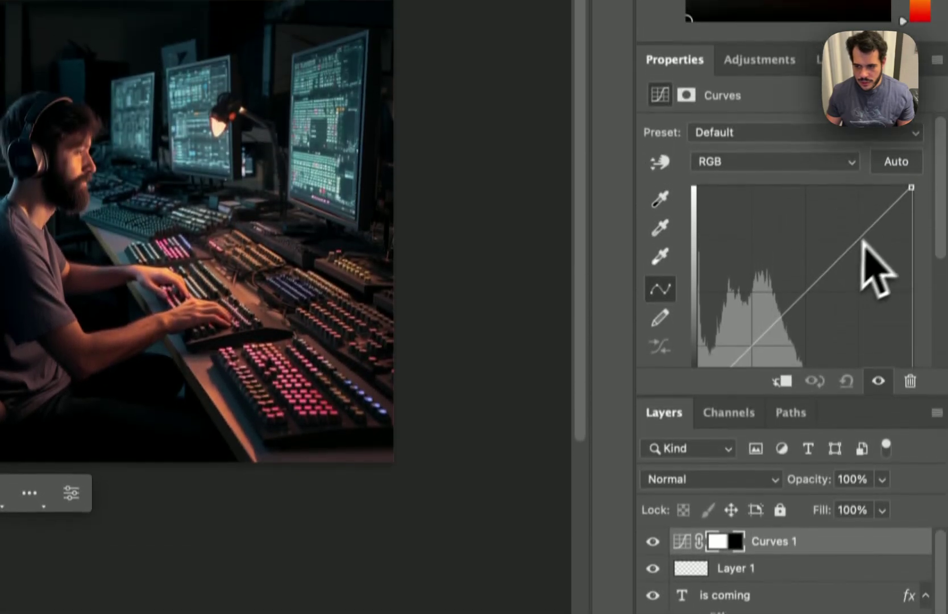
drag(911, 187, 912, 213)
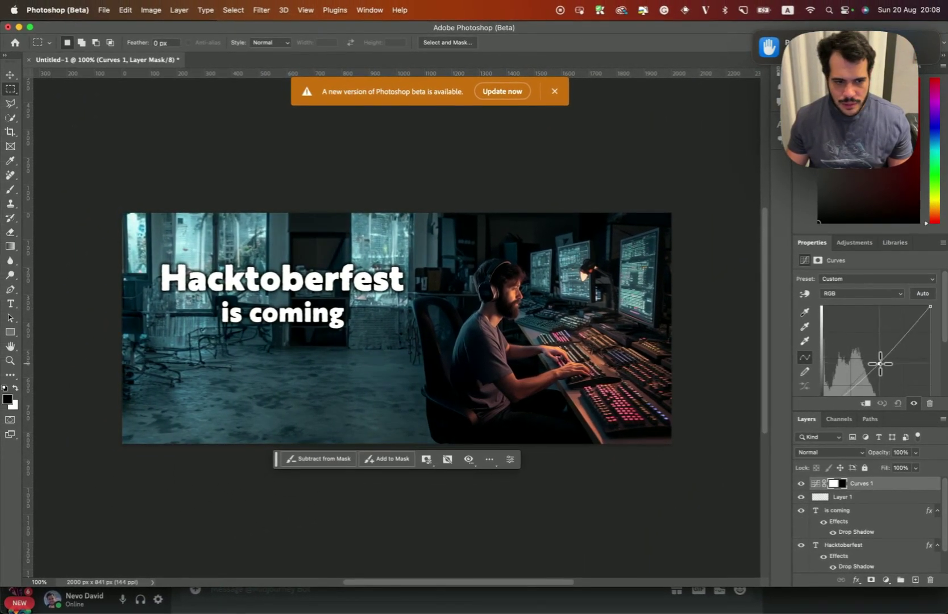
drag(880, 364, 883, 370)
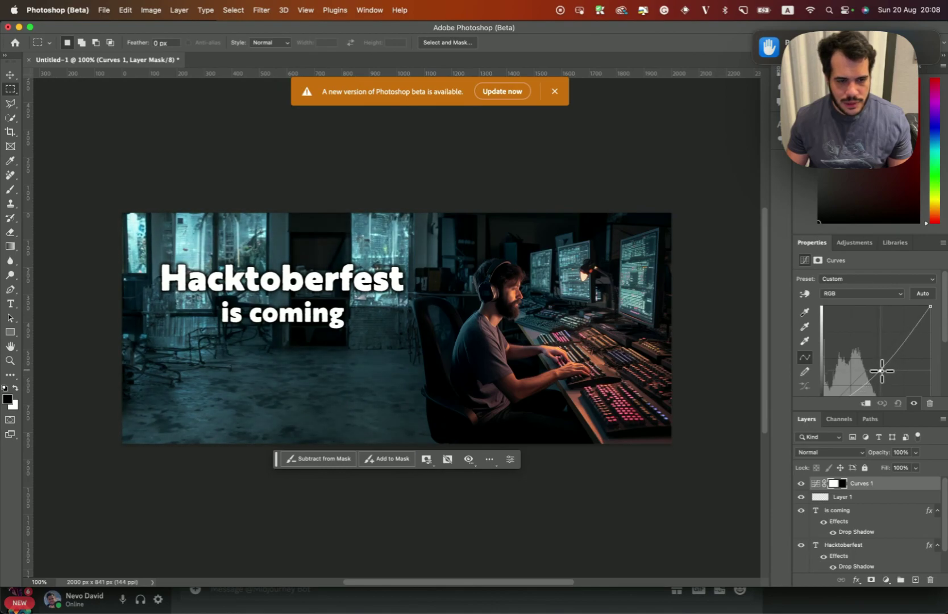
- Add a second Curves adjustment layer covering the whole image and raise its midtones and highlights to boost brightness
click(886, 579)
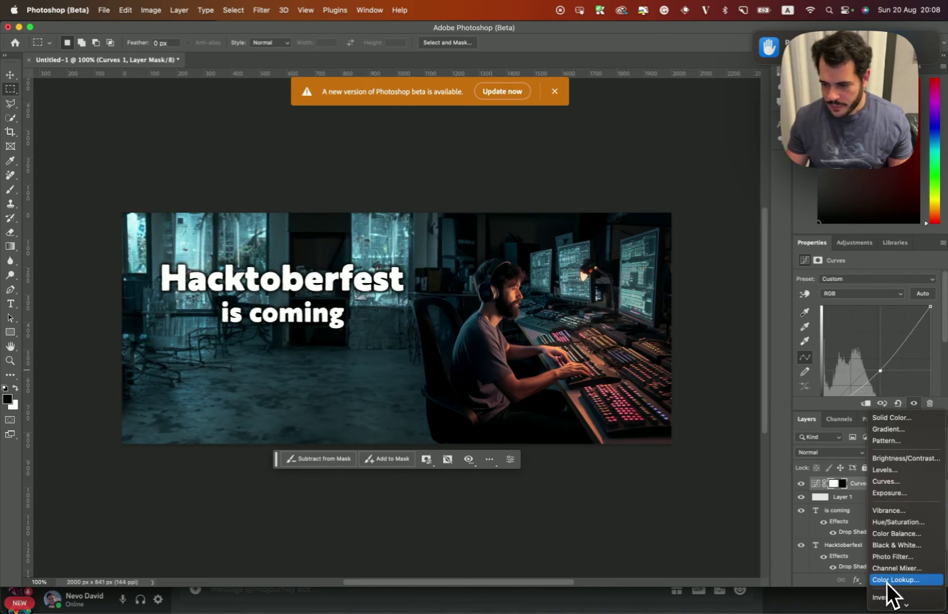
click(888, 485)
drag(872, 361, 860, 361)
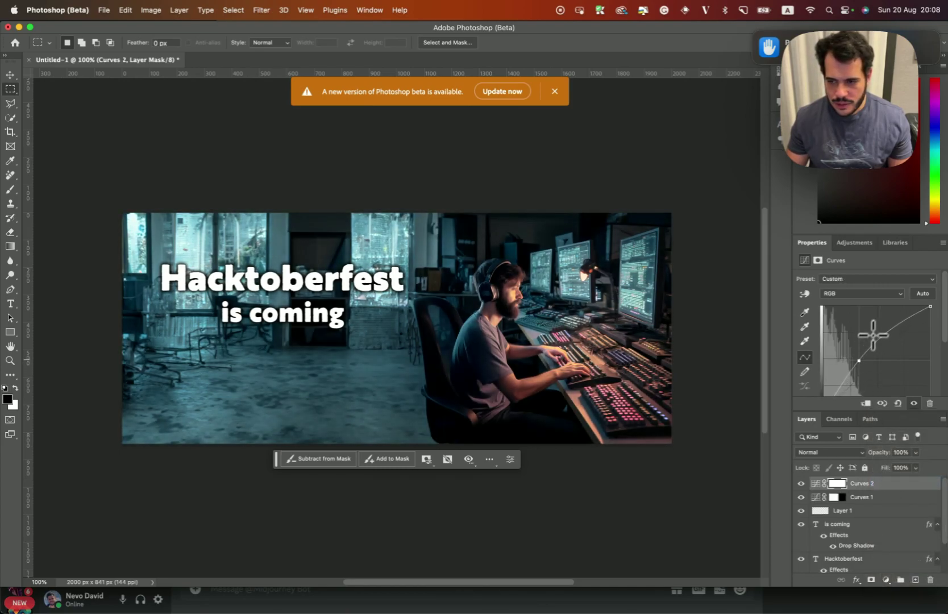
drag(895, 326, 881, 321)
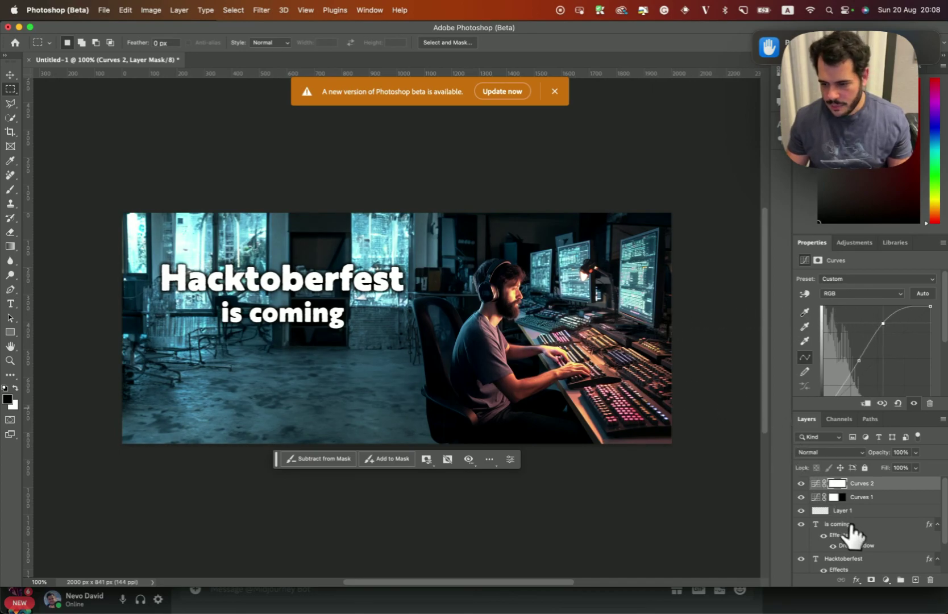
scroll(865, 547, down, 1)
click(861, 550)
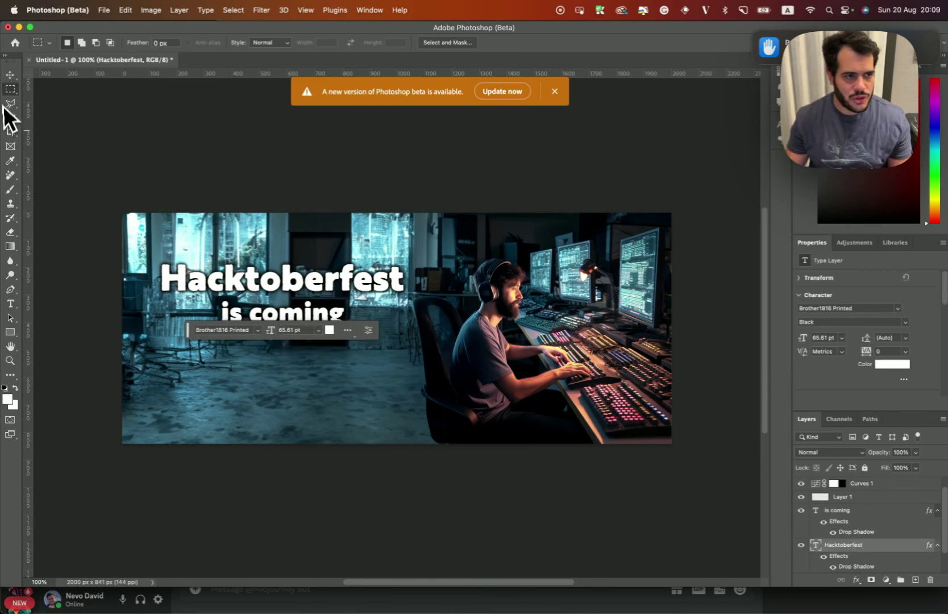
click(10, 75)
click(210, 288)
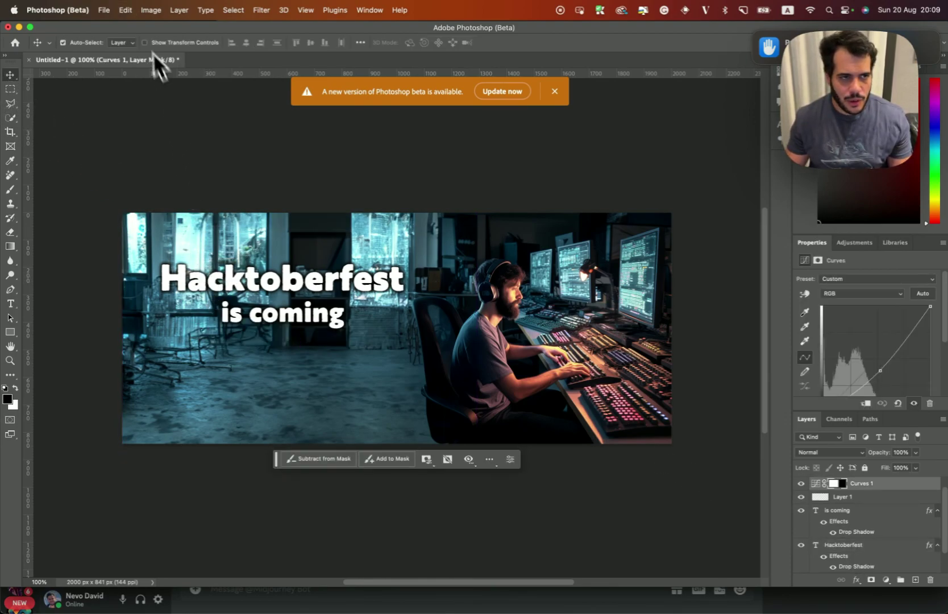
- Quick-export the cover as a PNG named hacktober into the Downloads folder
click(106, 11)
mouse_move(137, 188)
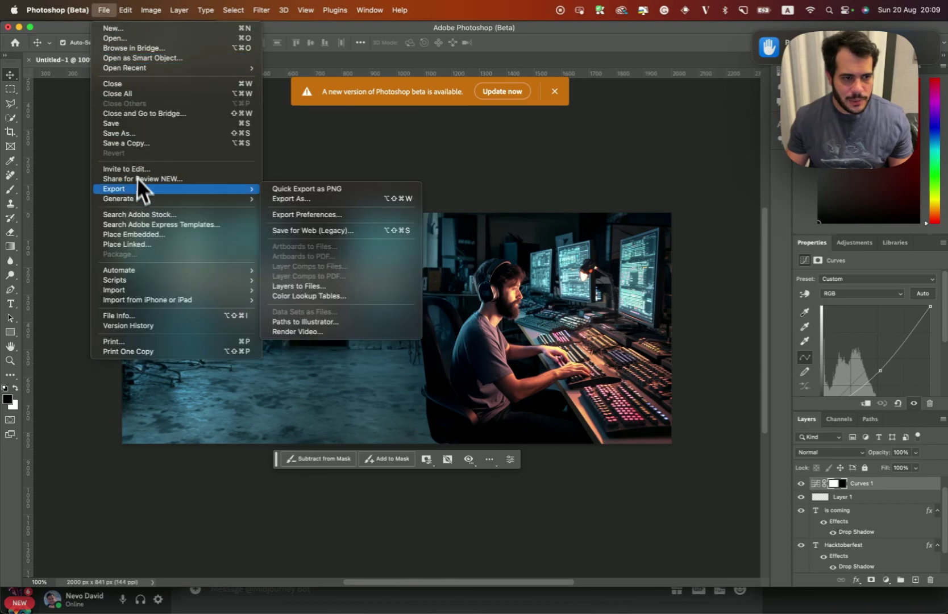
click(277, 192)
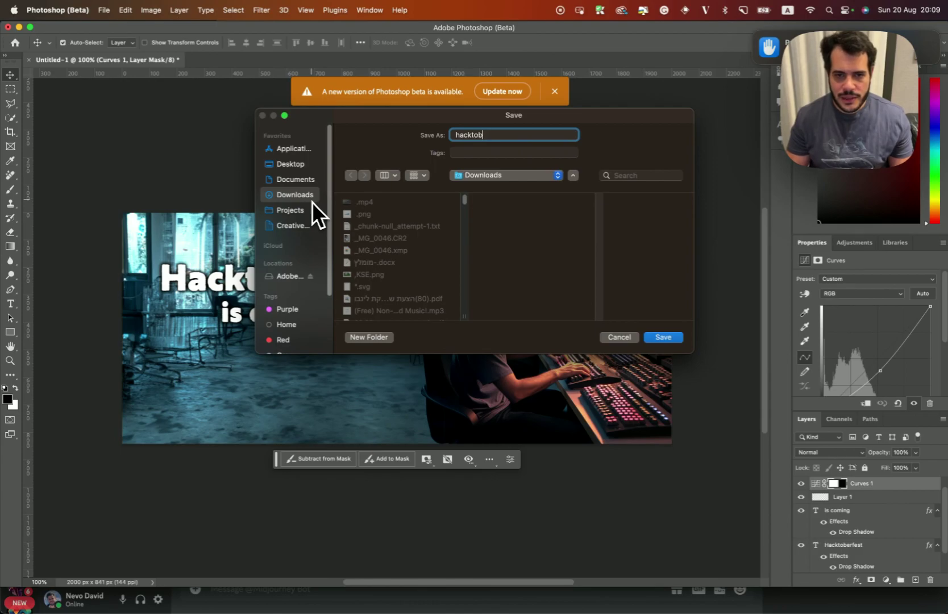
text(hacktob)
key(Return)
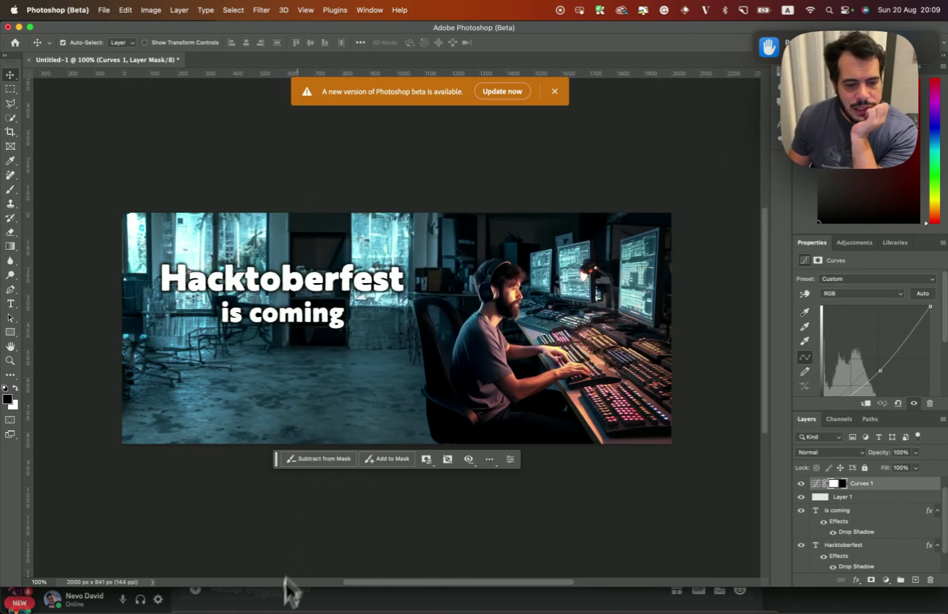
- Switch to Chrome, open the Runway website in a new tab, log in and start the Image to Video tool
mouse_move(276, 591)
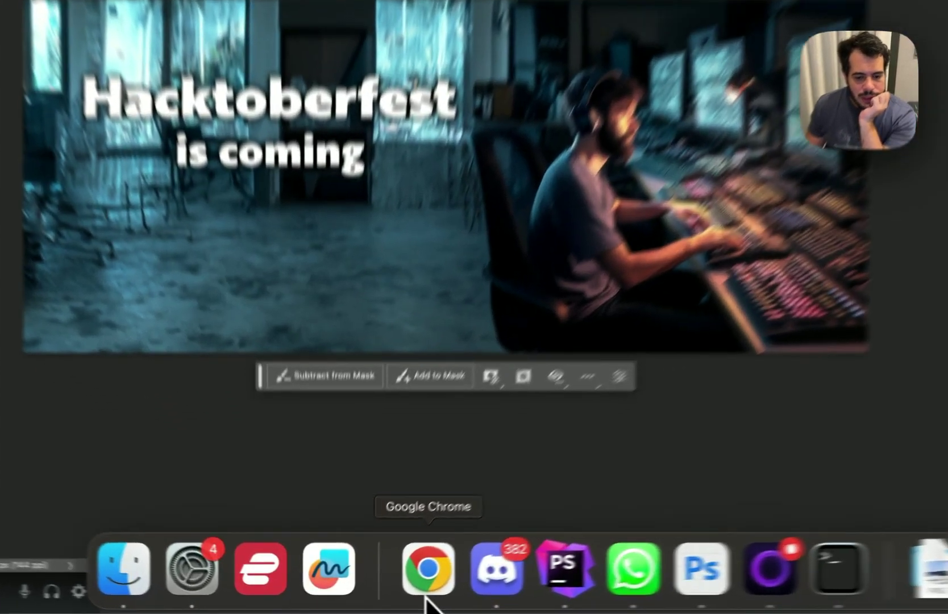
click(384, 604)
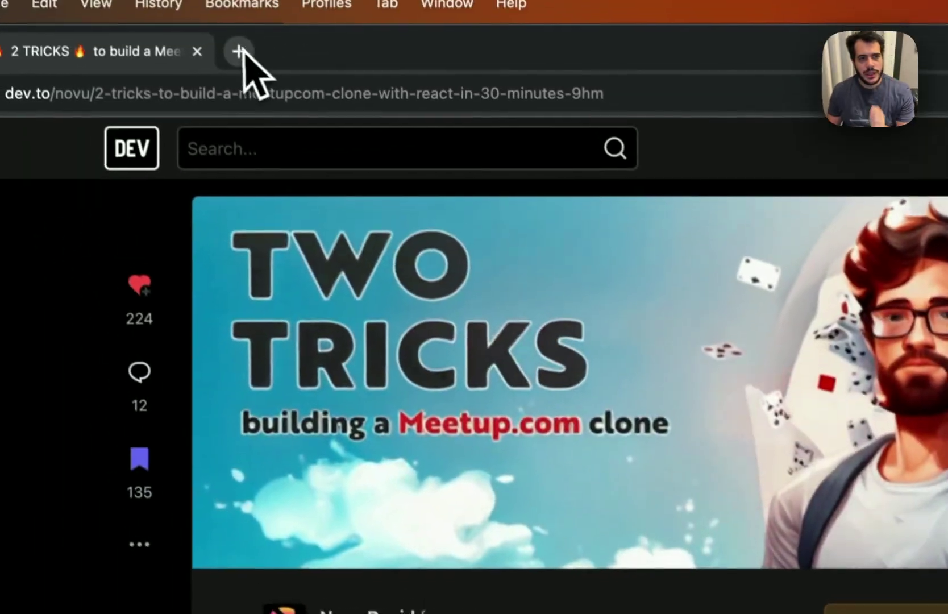
click(239, 52)
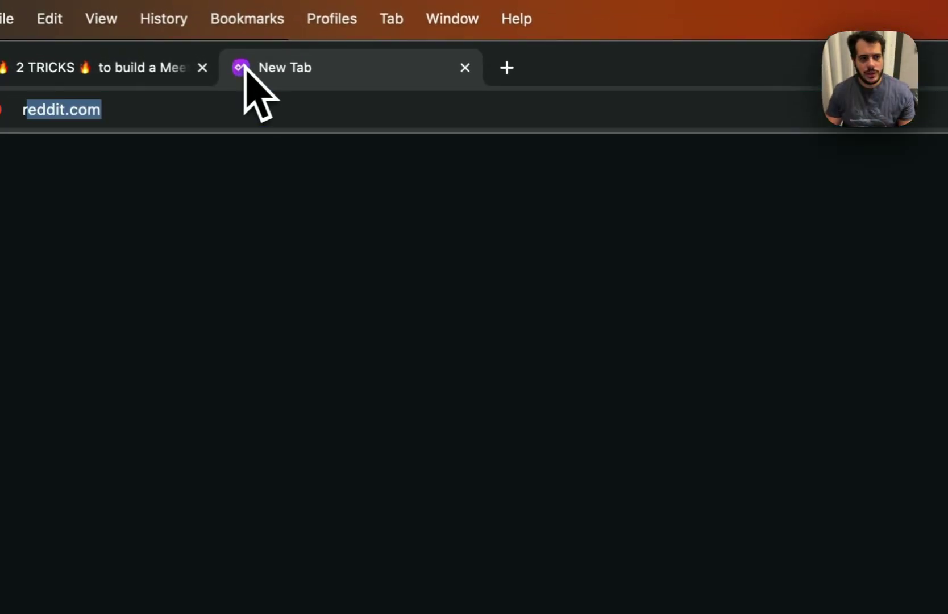
text(runwayml)
key(Return)
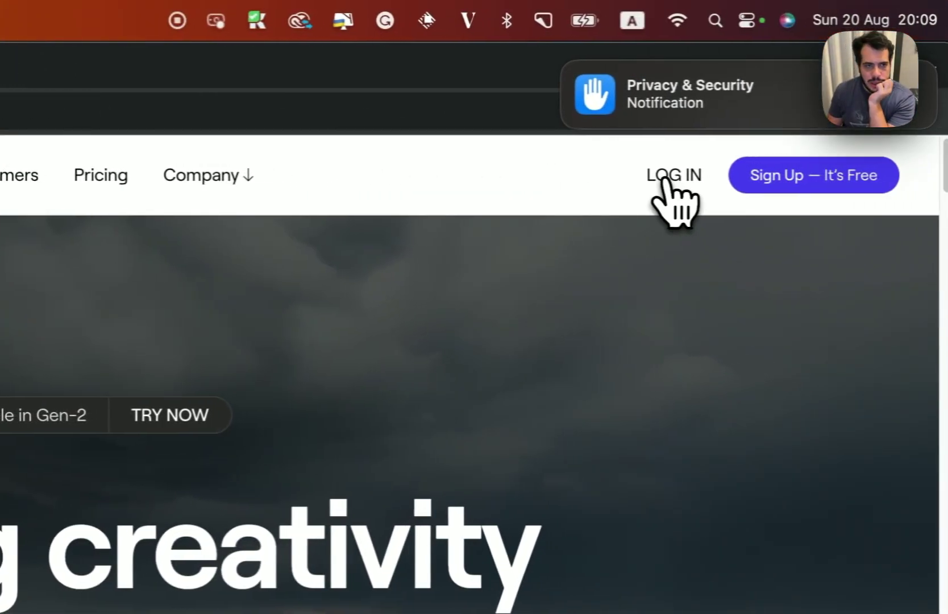
click(662, 176)
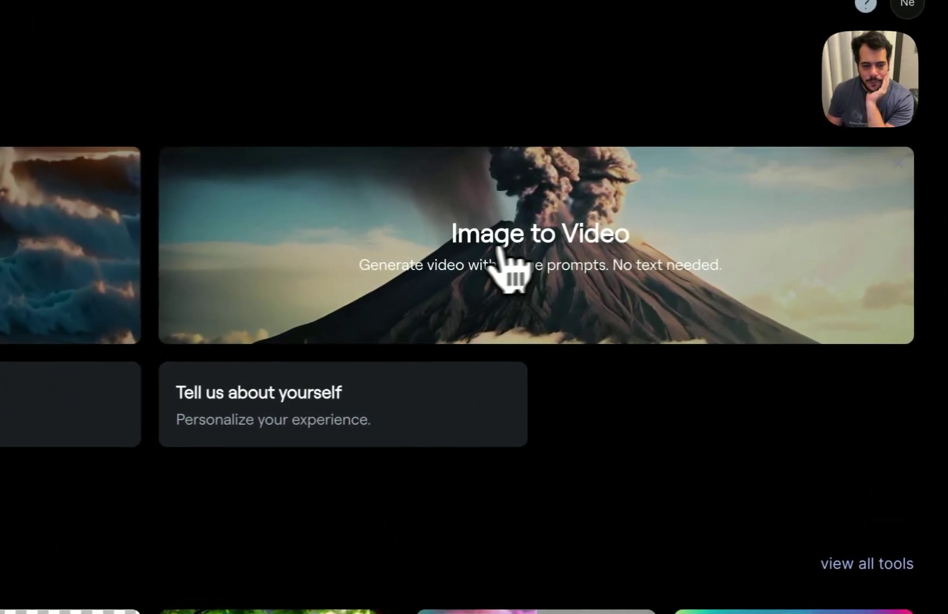
click(395, 319)
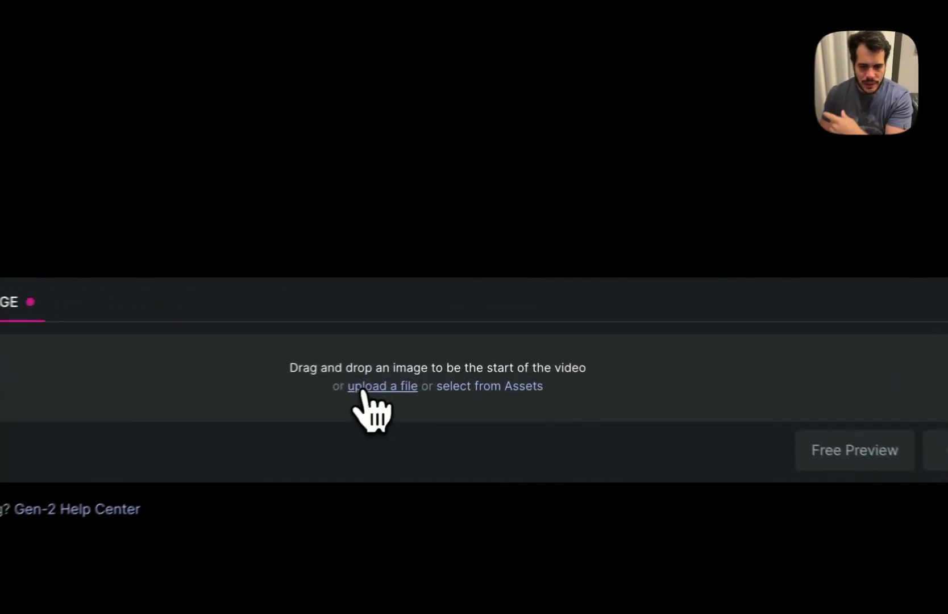
- Upload hacktober.png from Downloads as the video's starting image and generate the Gen-2 video
click(362, 391)
scroll(341, 369, up, 3)
click(263, 218)
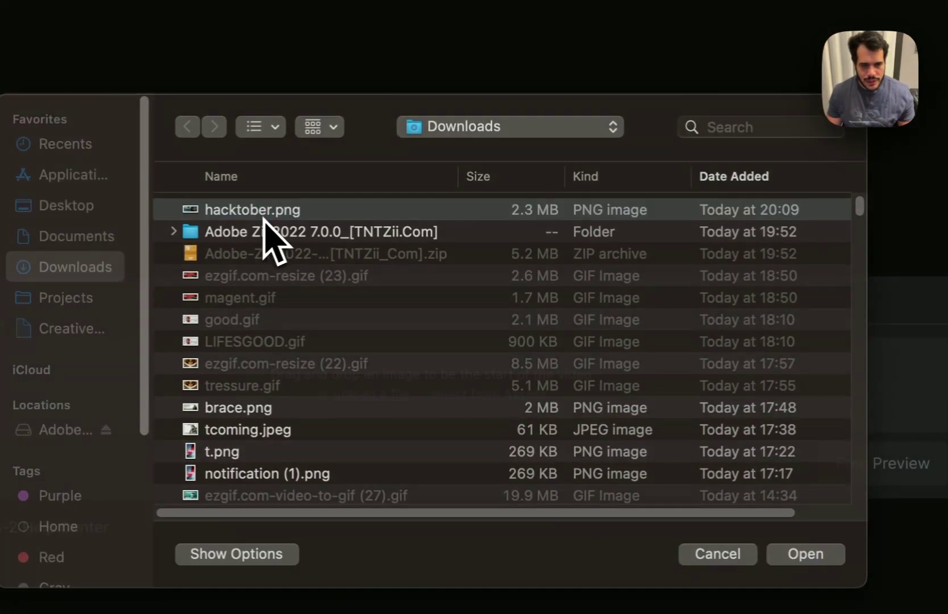
double_click(263, 217)
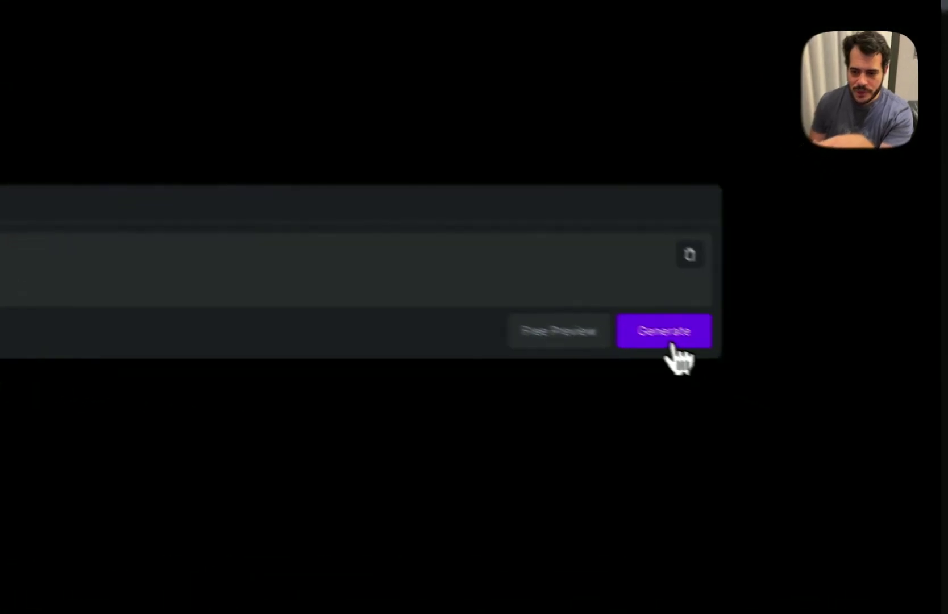
click(769, 385)
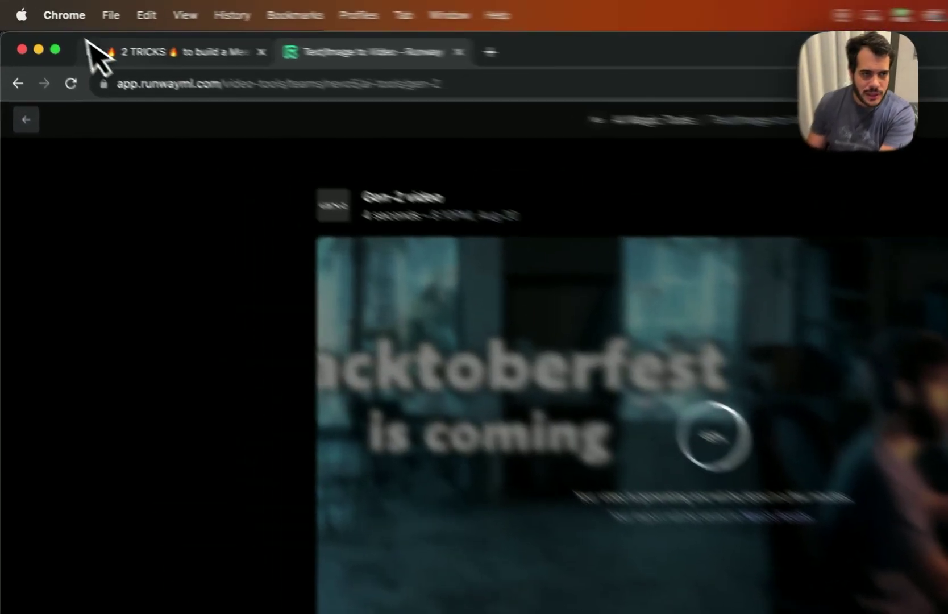
- Review the cover image and title of the DEV article about building a Meetup.com clone
click(91, 34)
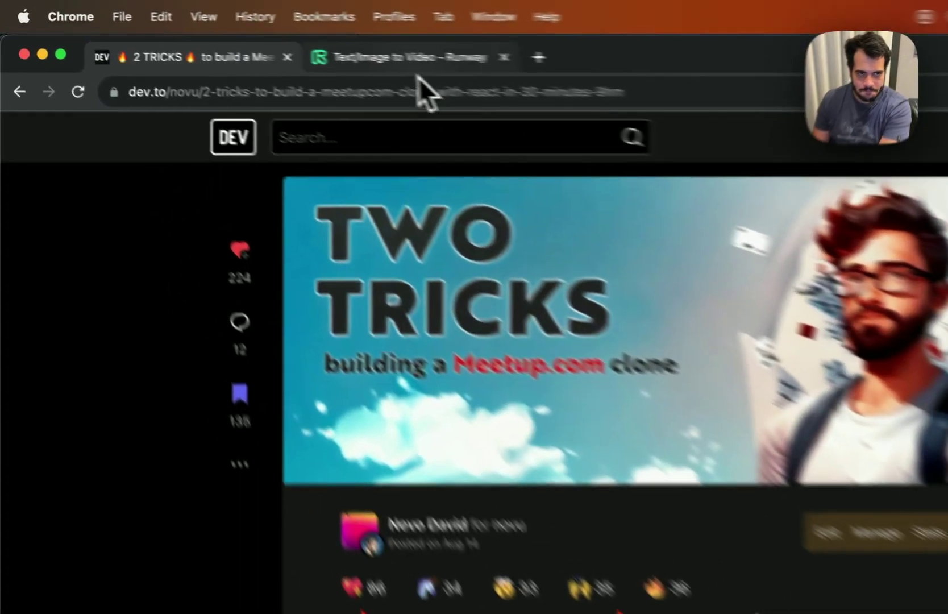
click(250, 35)
click(302, 67)
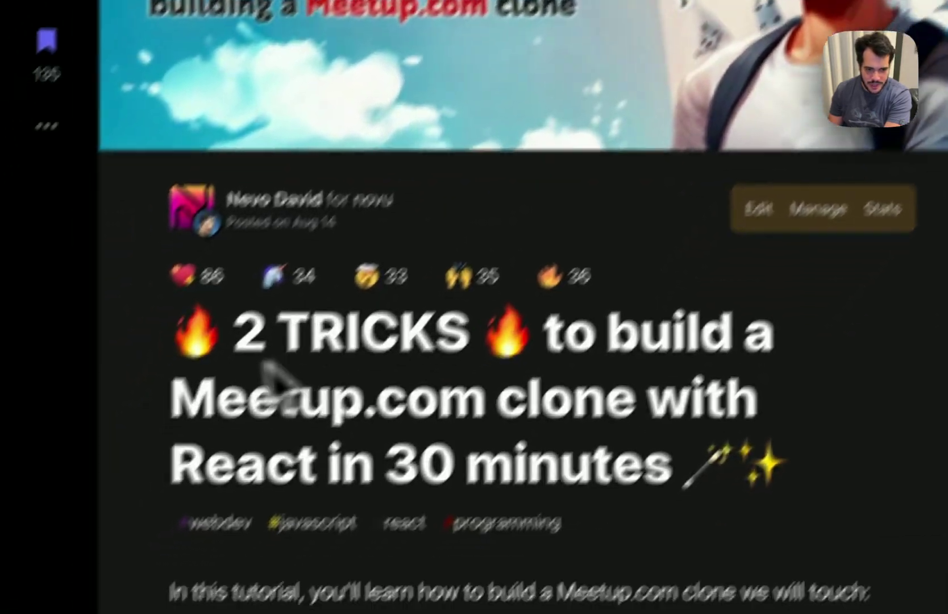
drag(170, 317, 787, 461)
click(739, 452)
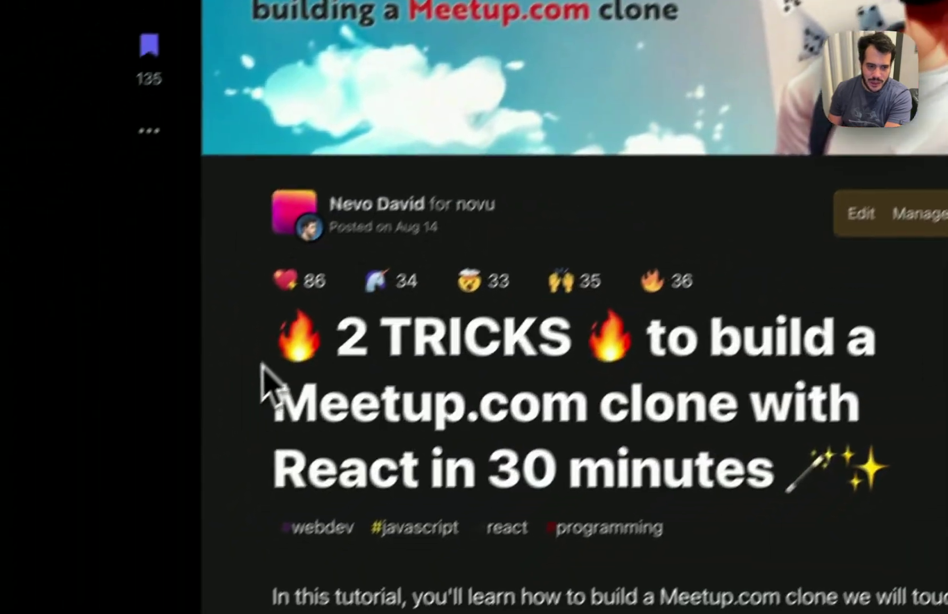
- Check the Gen-2 video's generation progress in Runway and look over the DEV article's title, introduction and cover again
drag(309, 300, 381, 310)
click(613, 311)
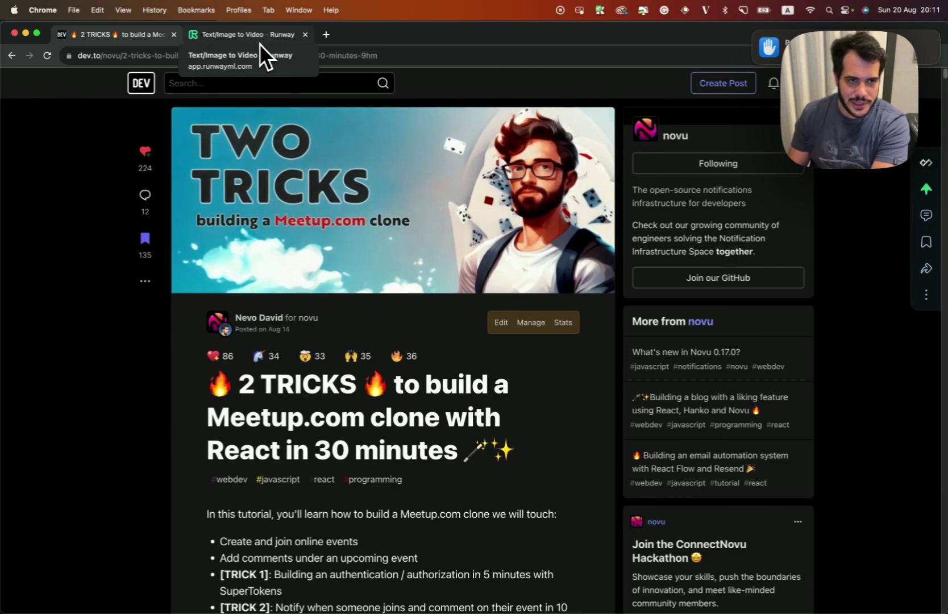
click(257, 34)
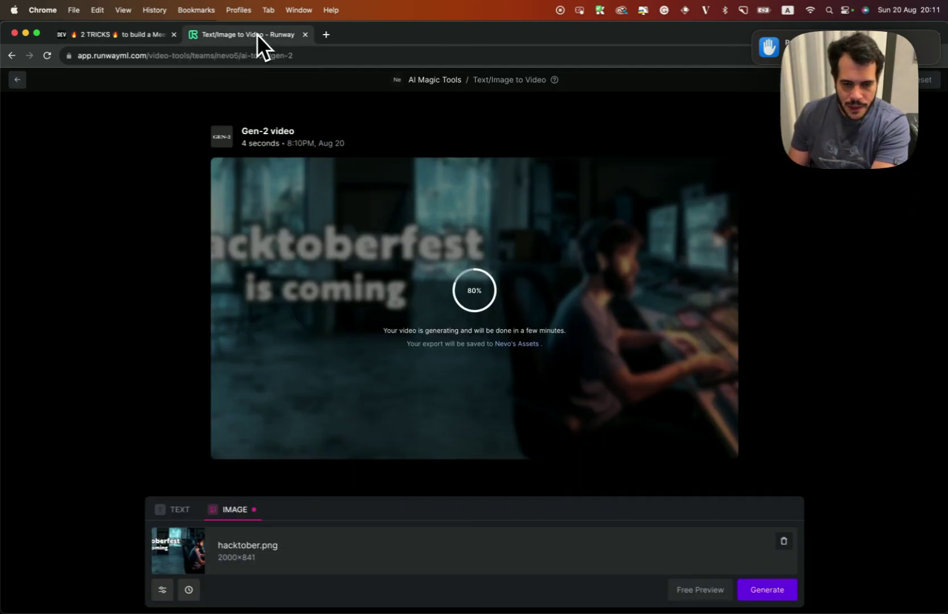
click(128, 35)
scroll(190, 371, down, 2)
scroll(191, 372, down, 5)
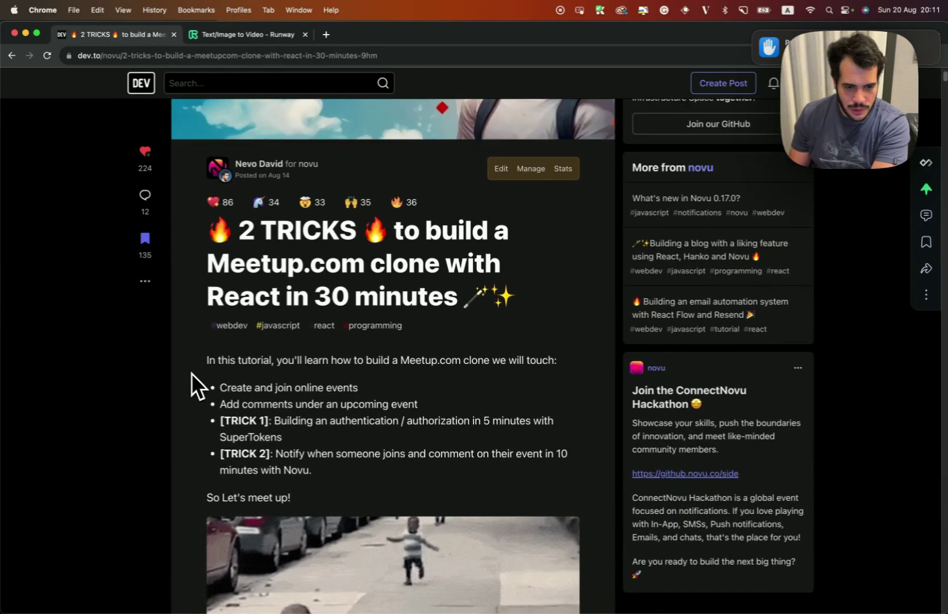
scroll(191, 372, up, 7)
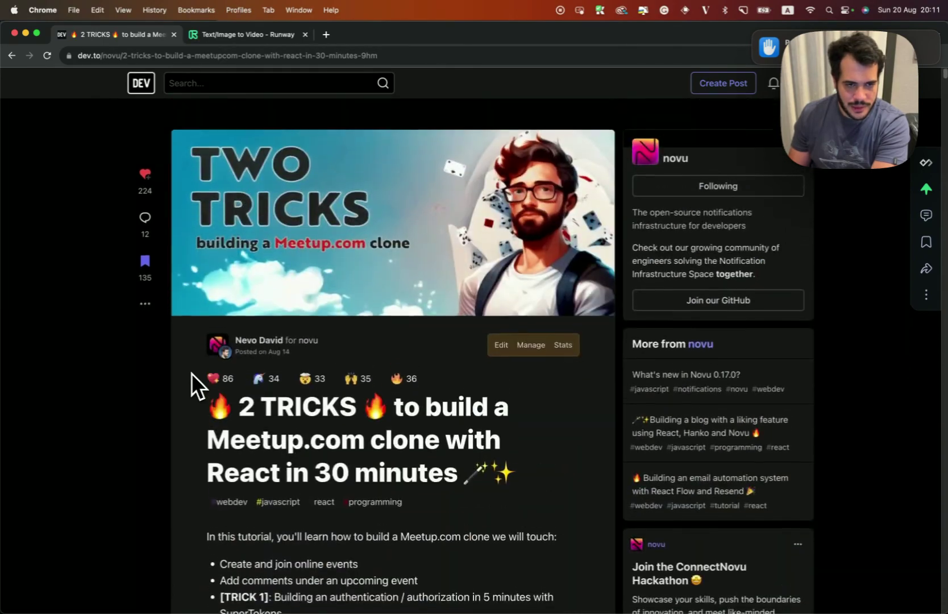
- Return to Runway, play the generated Gen-2 video and scrub through it to examine how the title text is animated
click(227, 36)
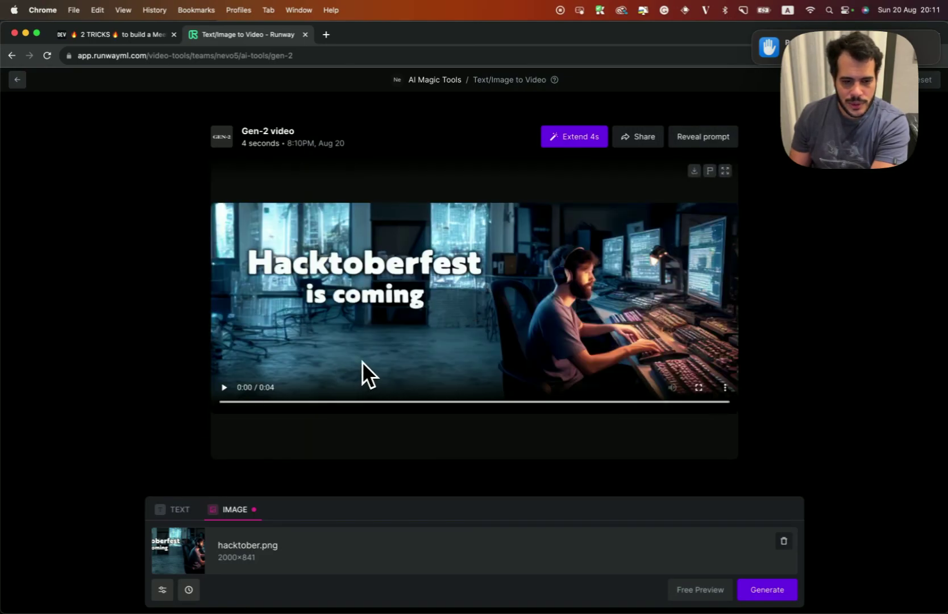
click(224, 387)
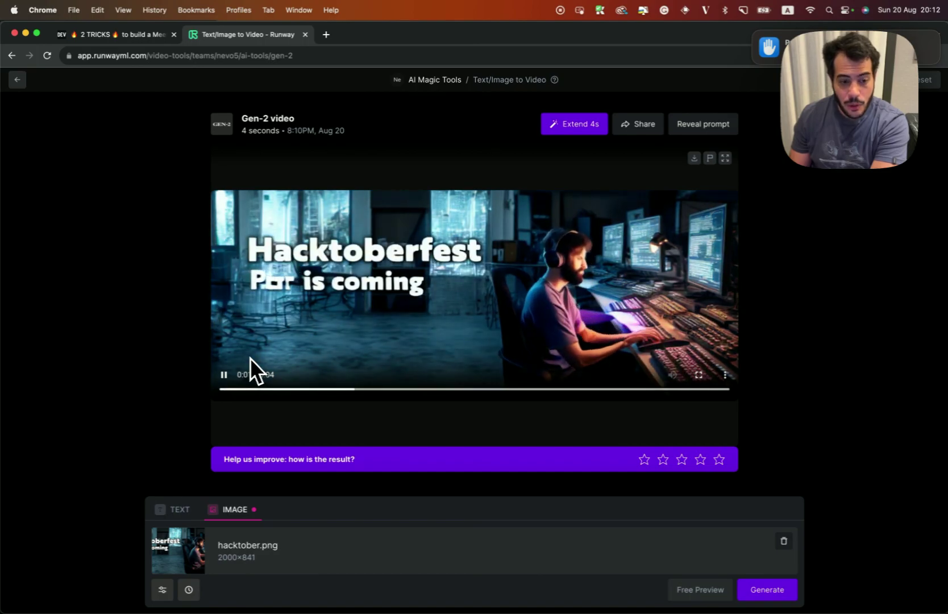
click(225, 377)
click(661, 390)
drag(665, 395, 698, 393)
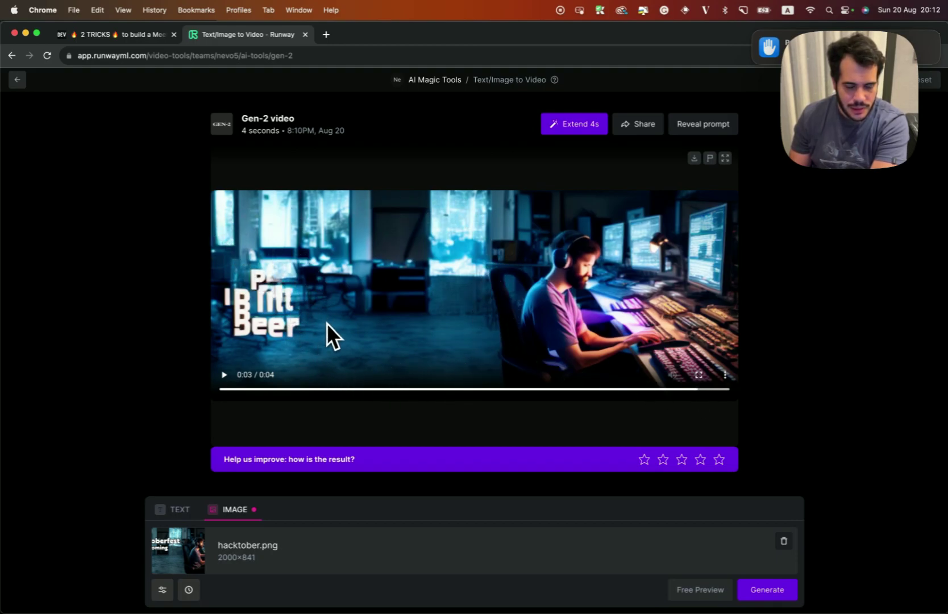
drag(577, 390, 396, 391)
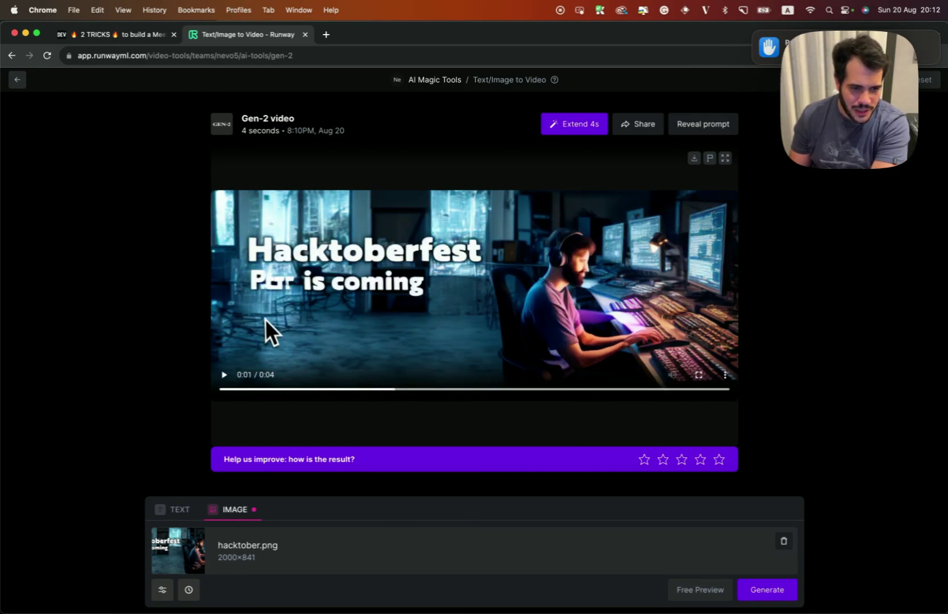